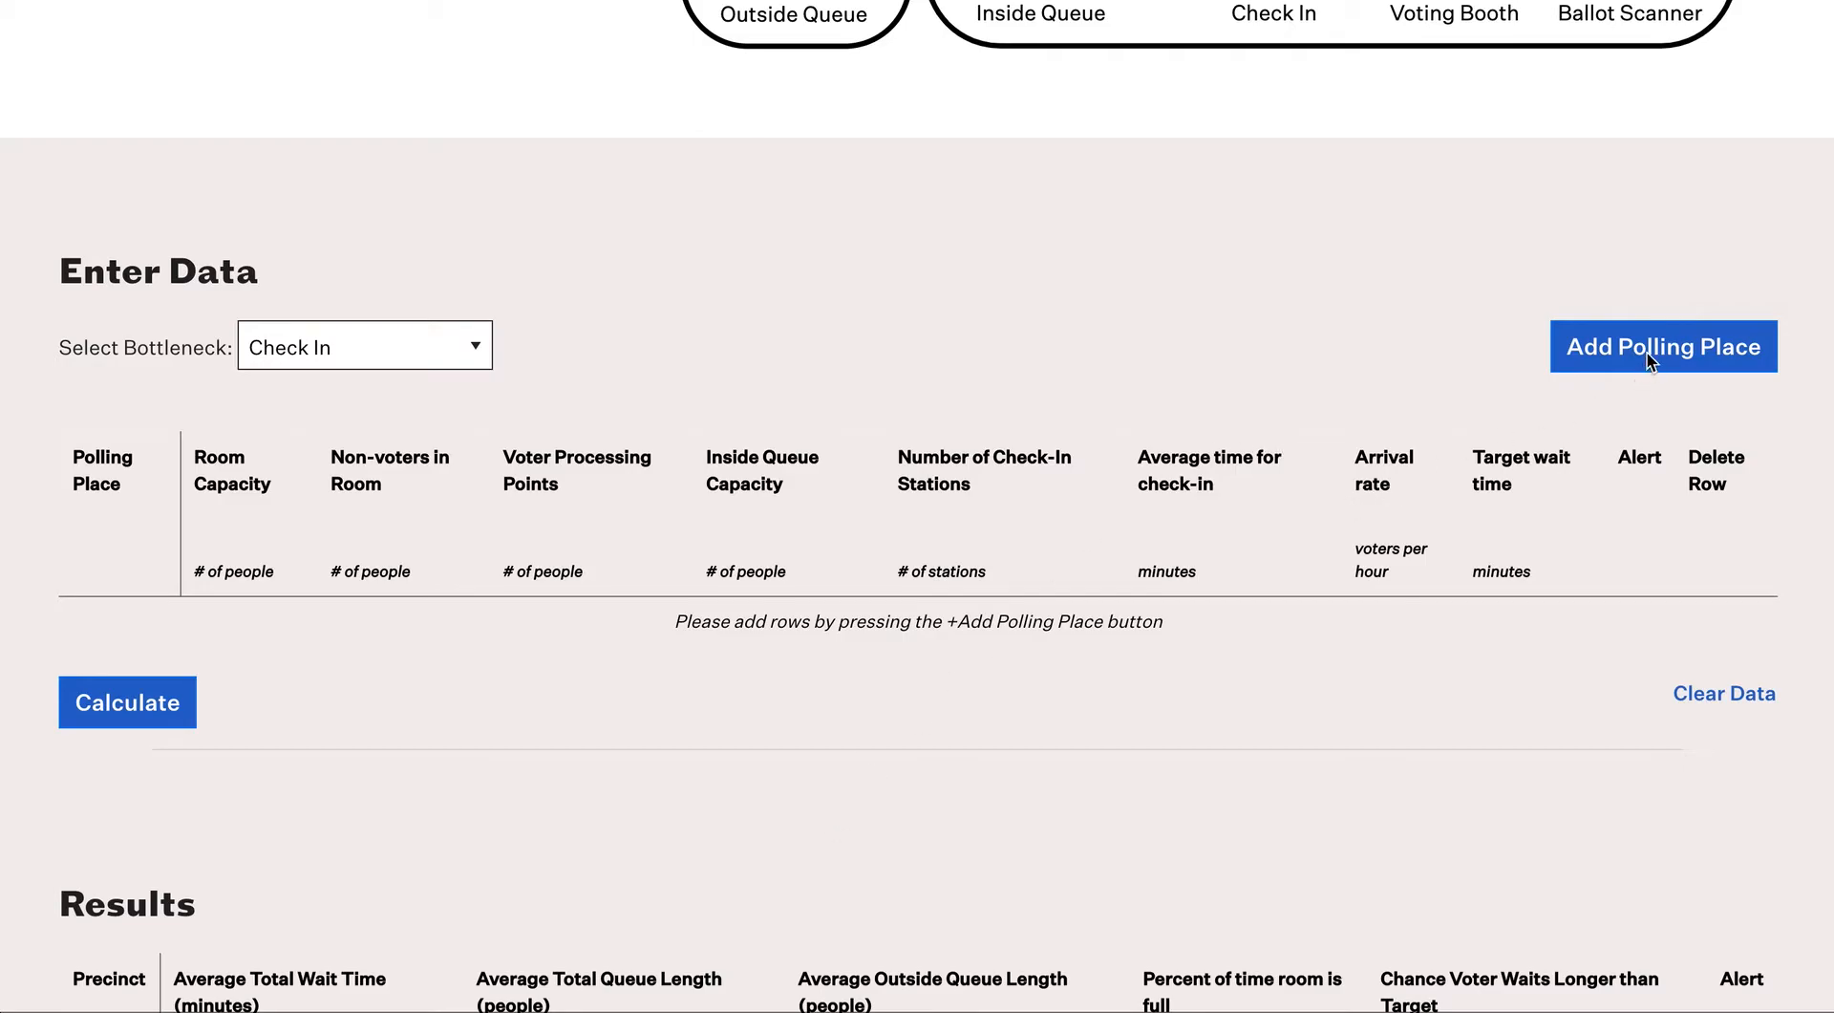
Step: Add two polling place rows, delete the second, clear the table, then add a fresh row 3
click(1700, 353)
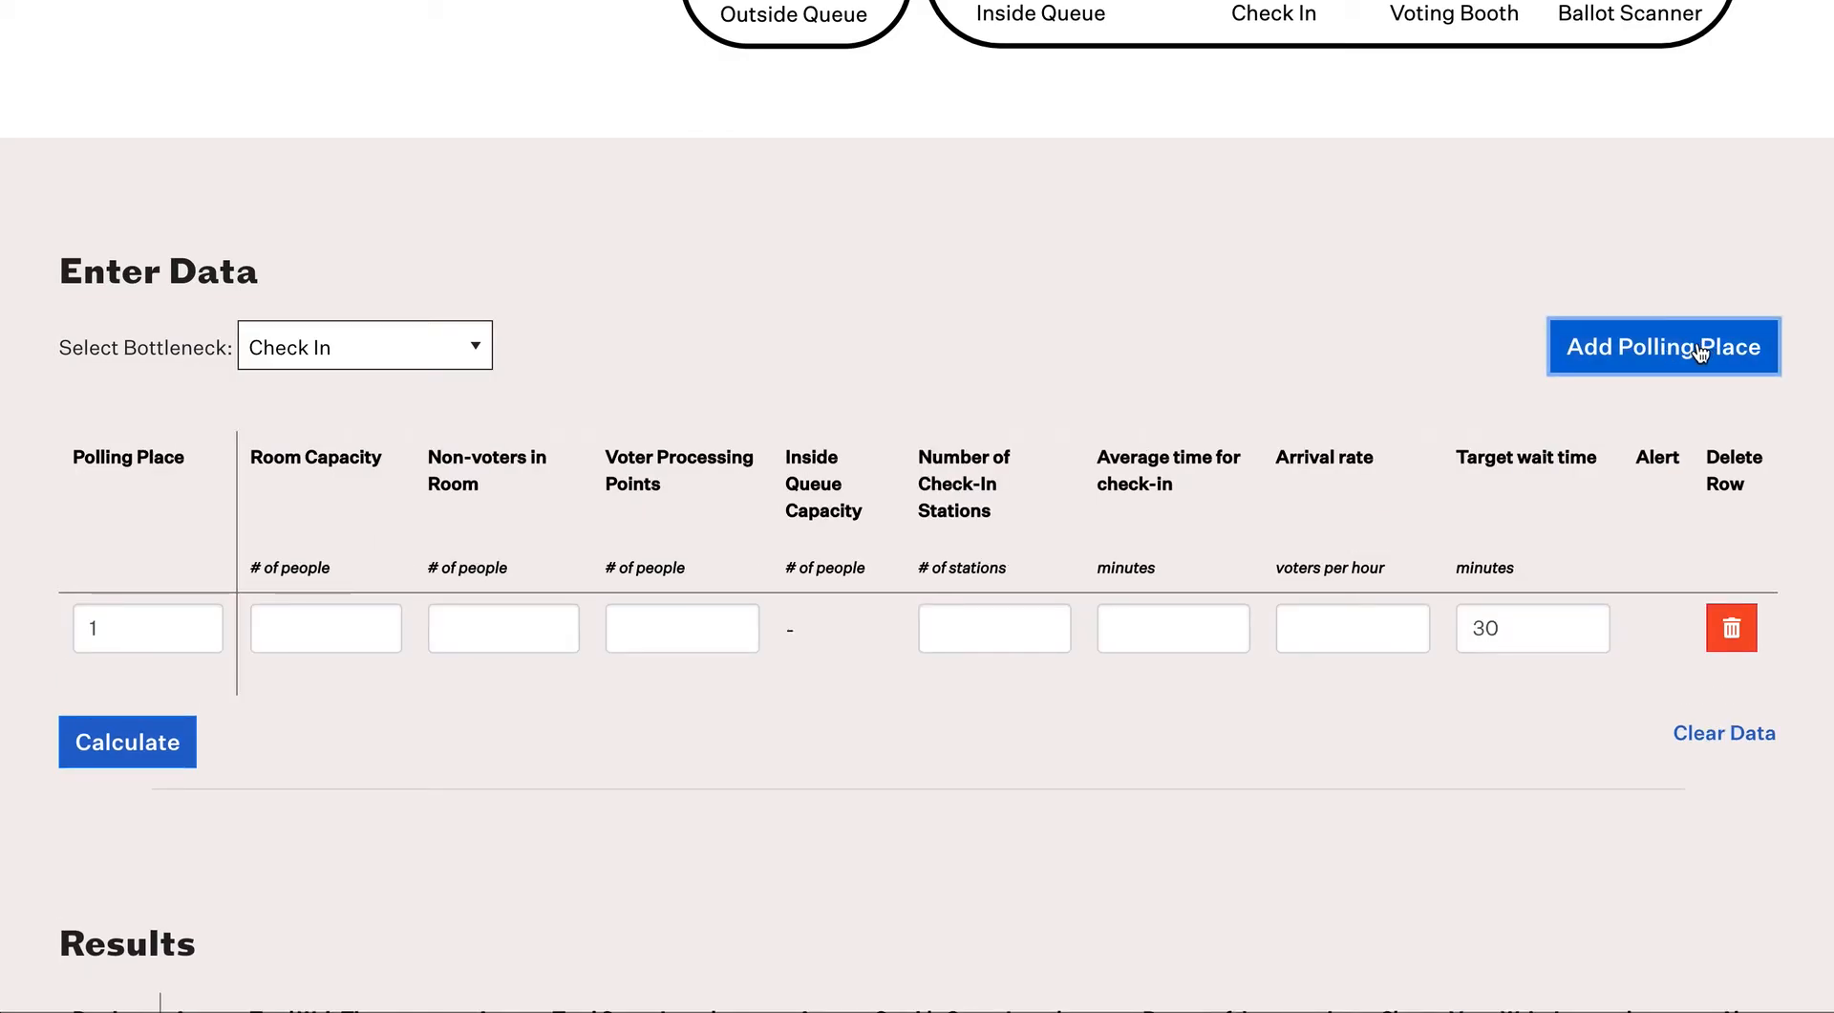
click(1700, 353)
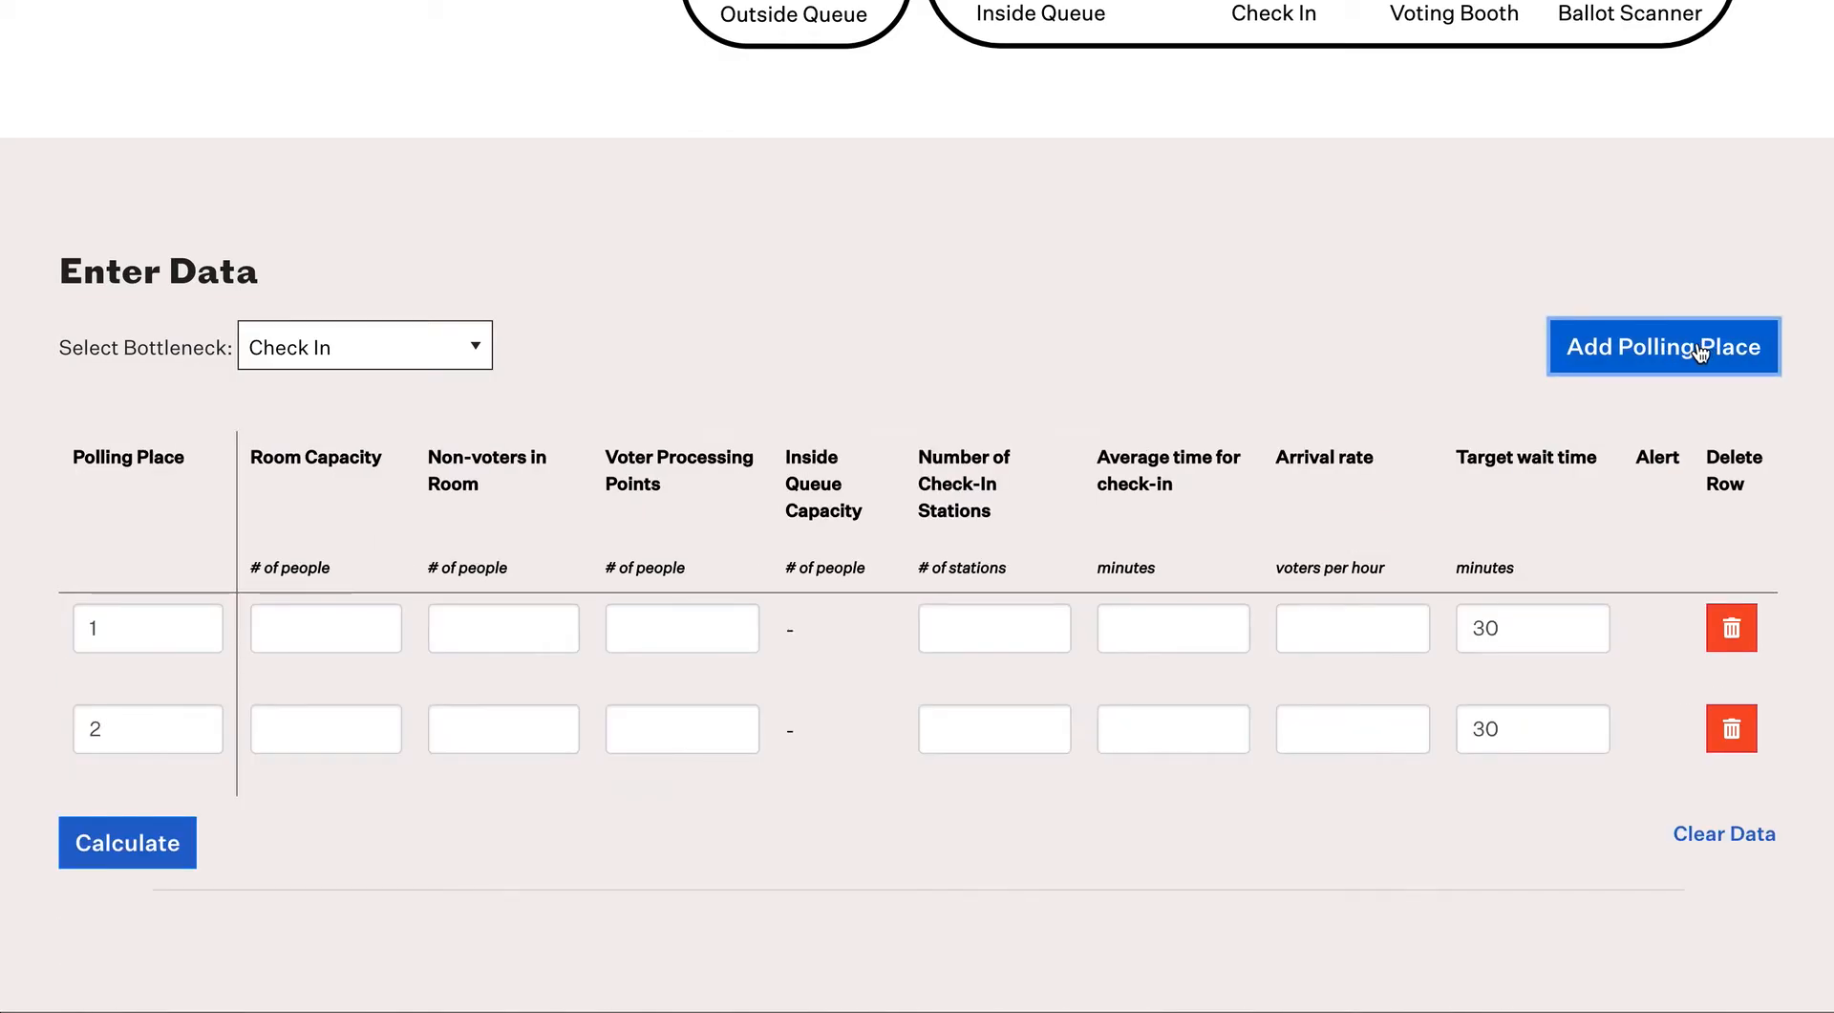
click(1732, 731)
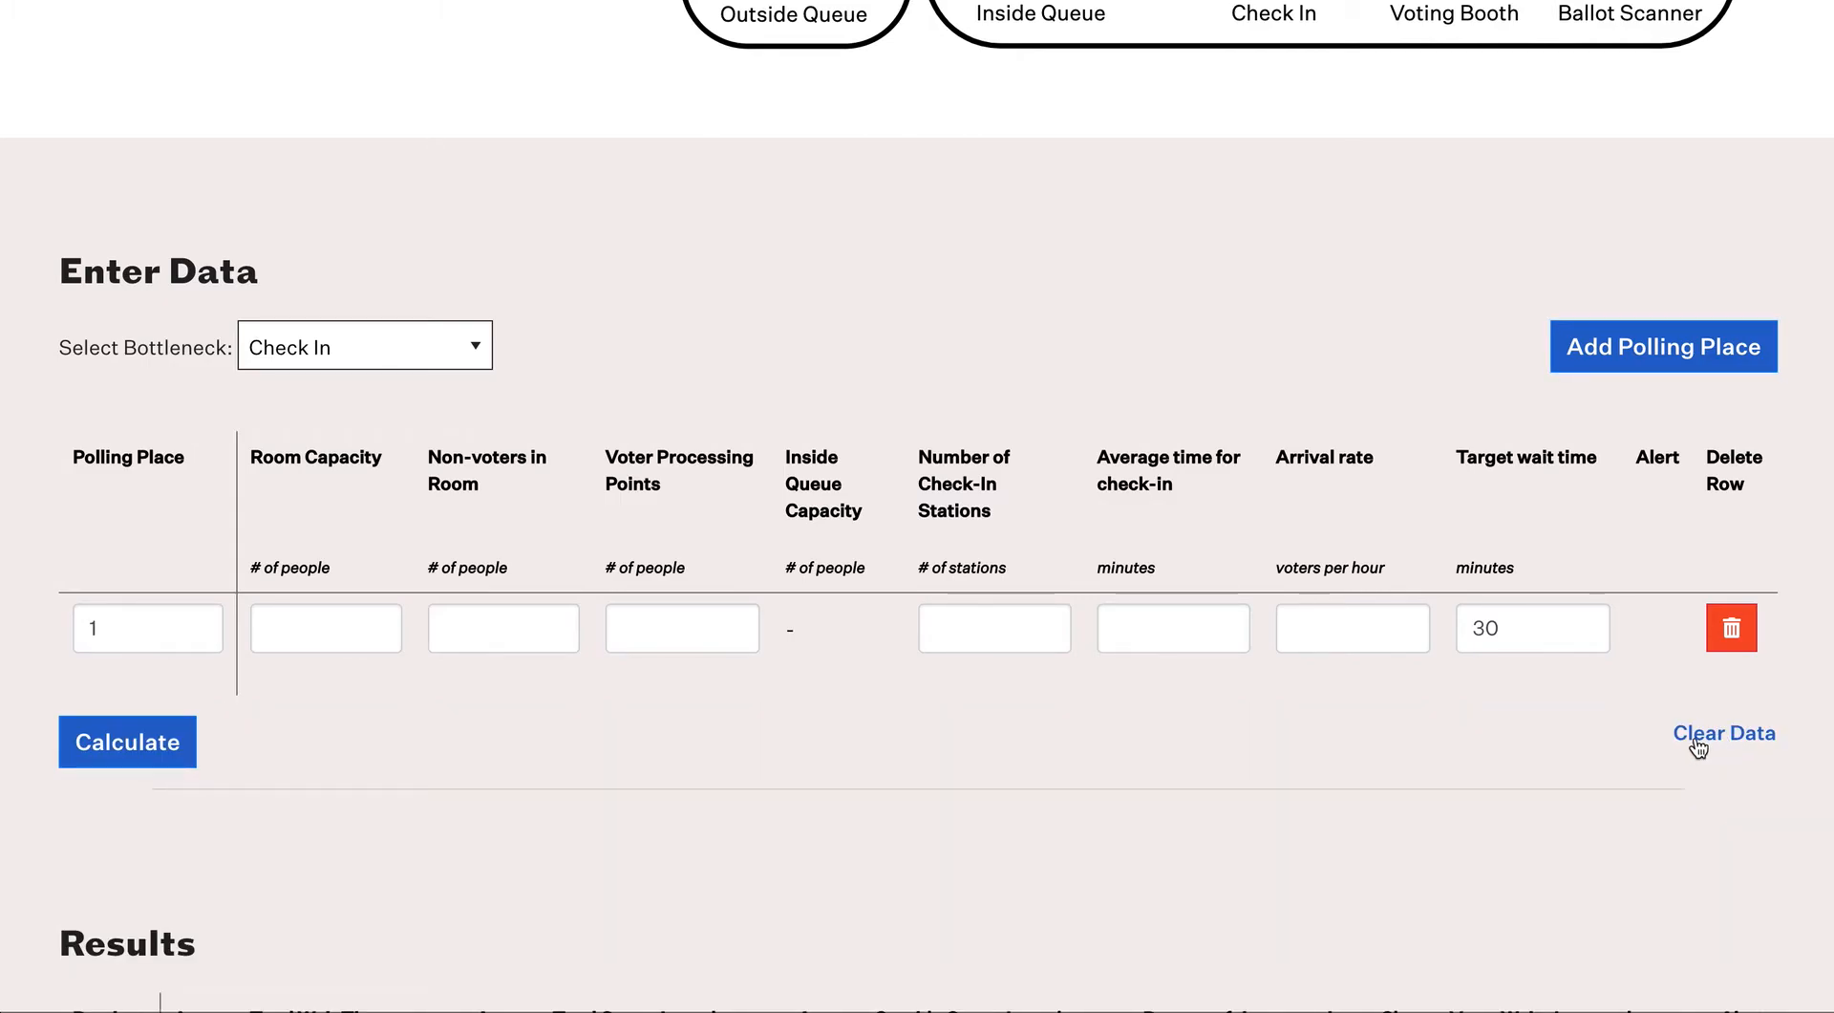
click(1715, 737)
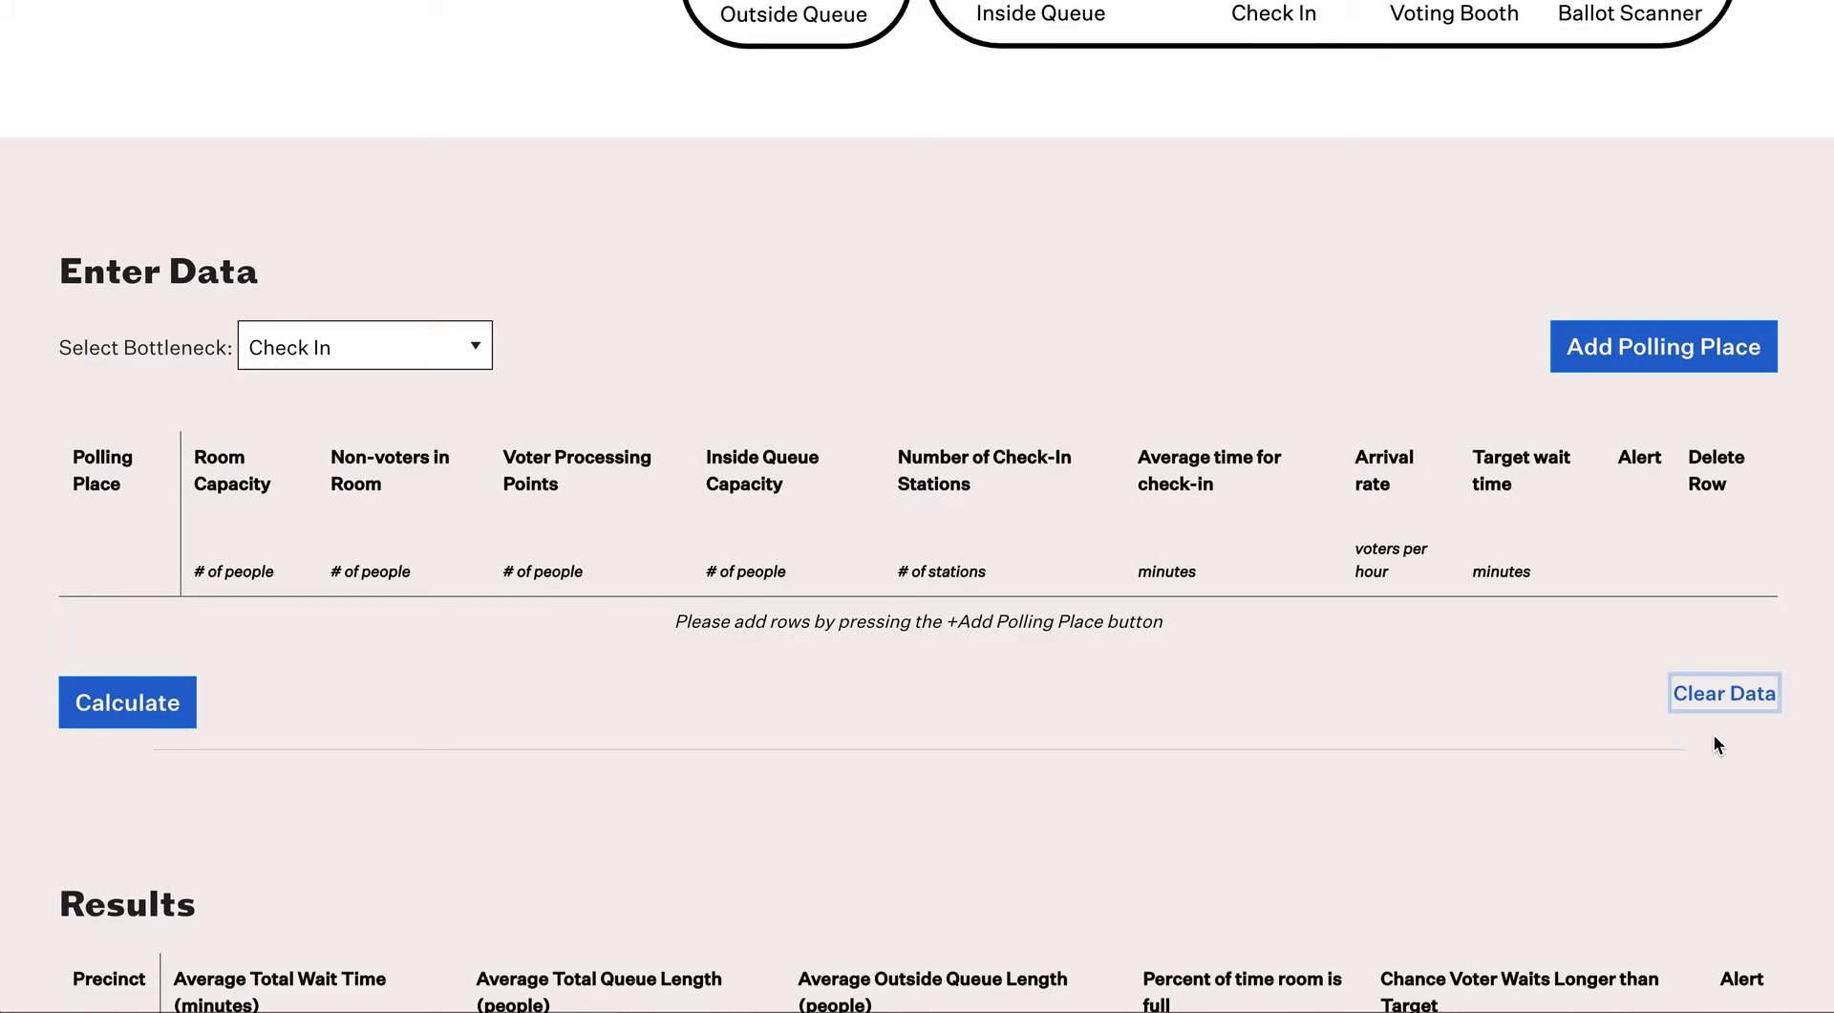
click(1682, 351)
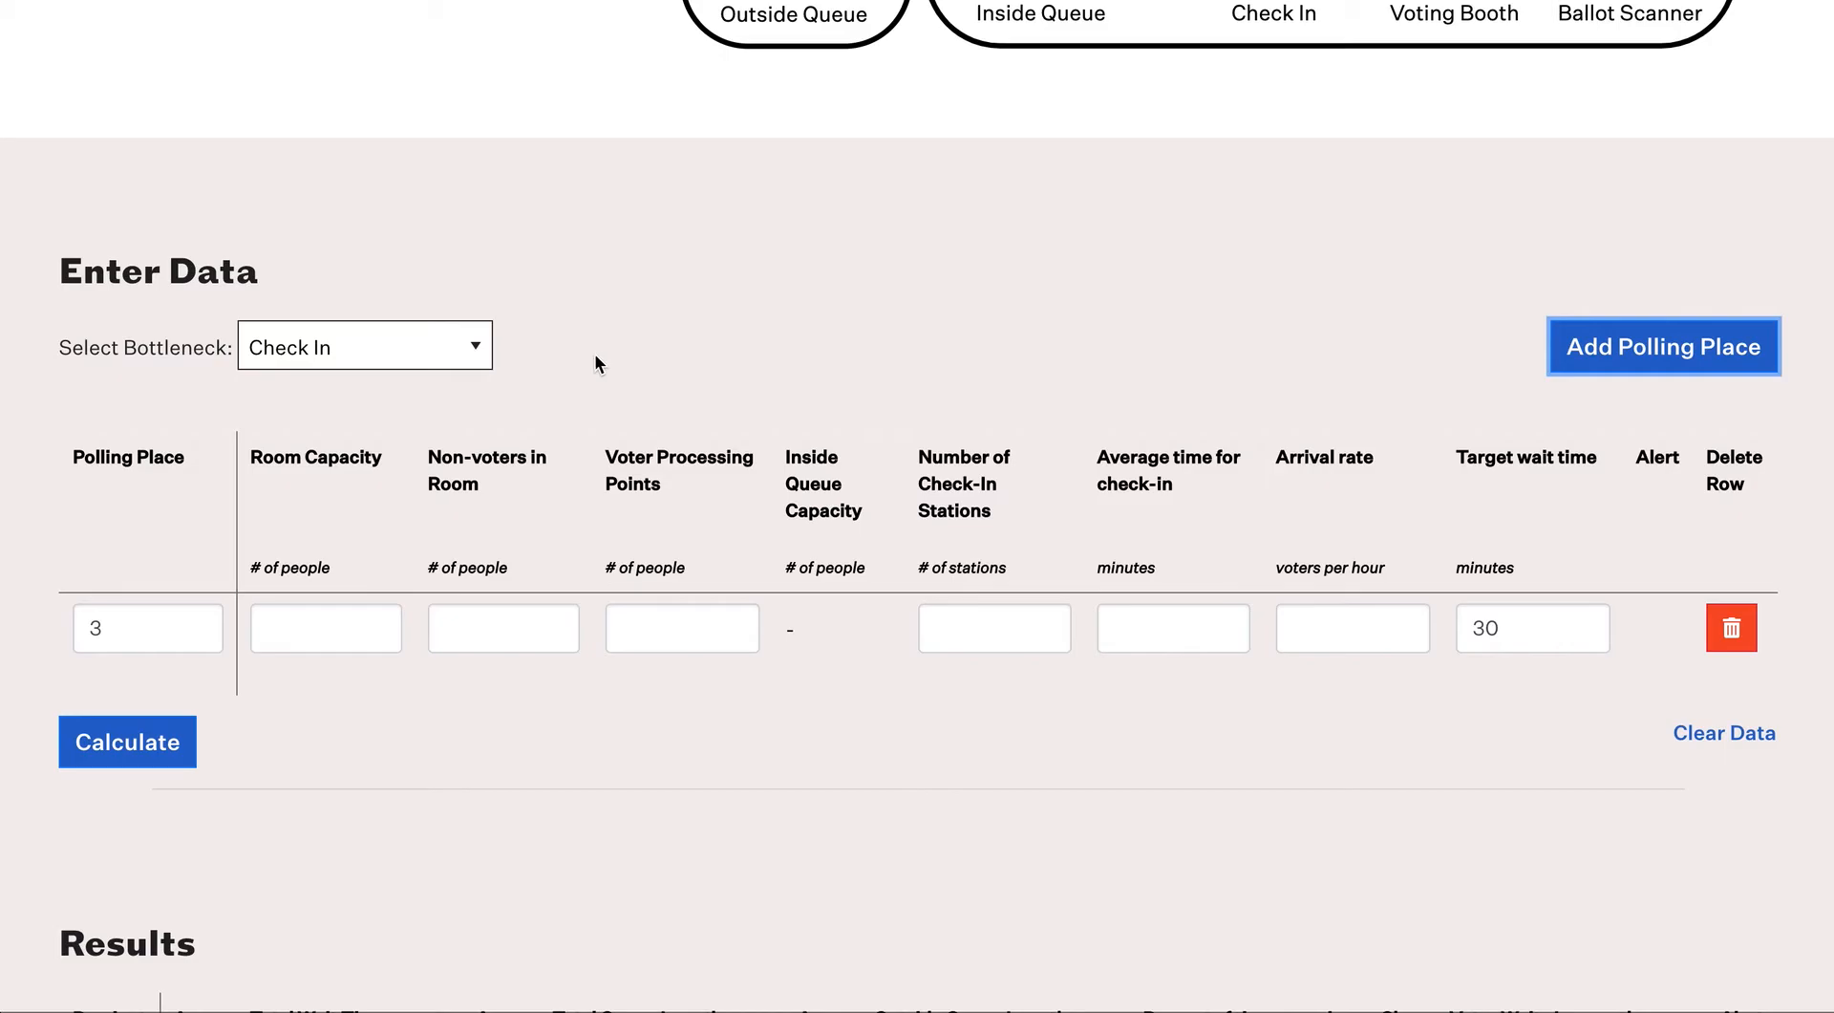
click(471, 350)
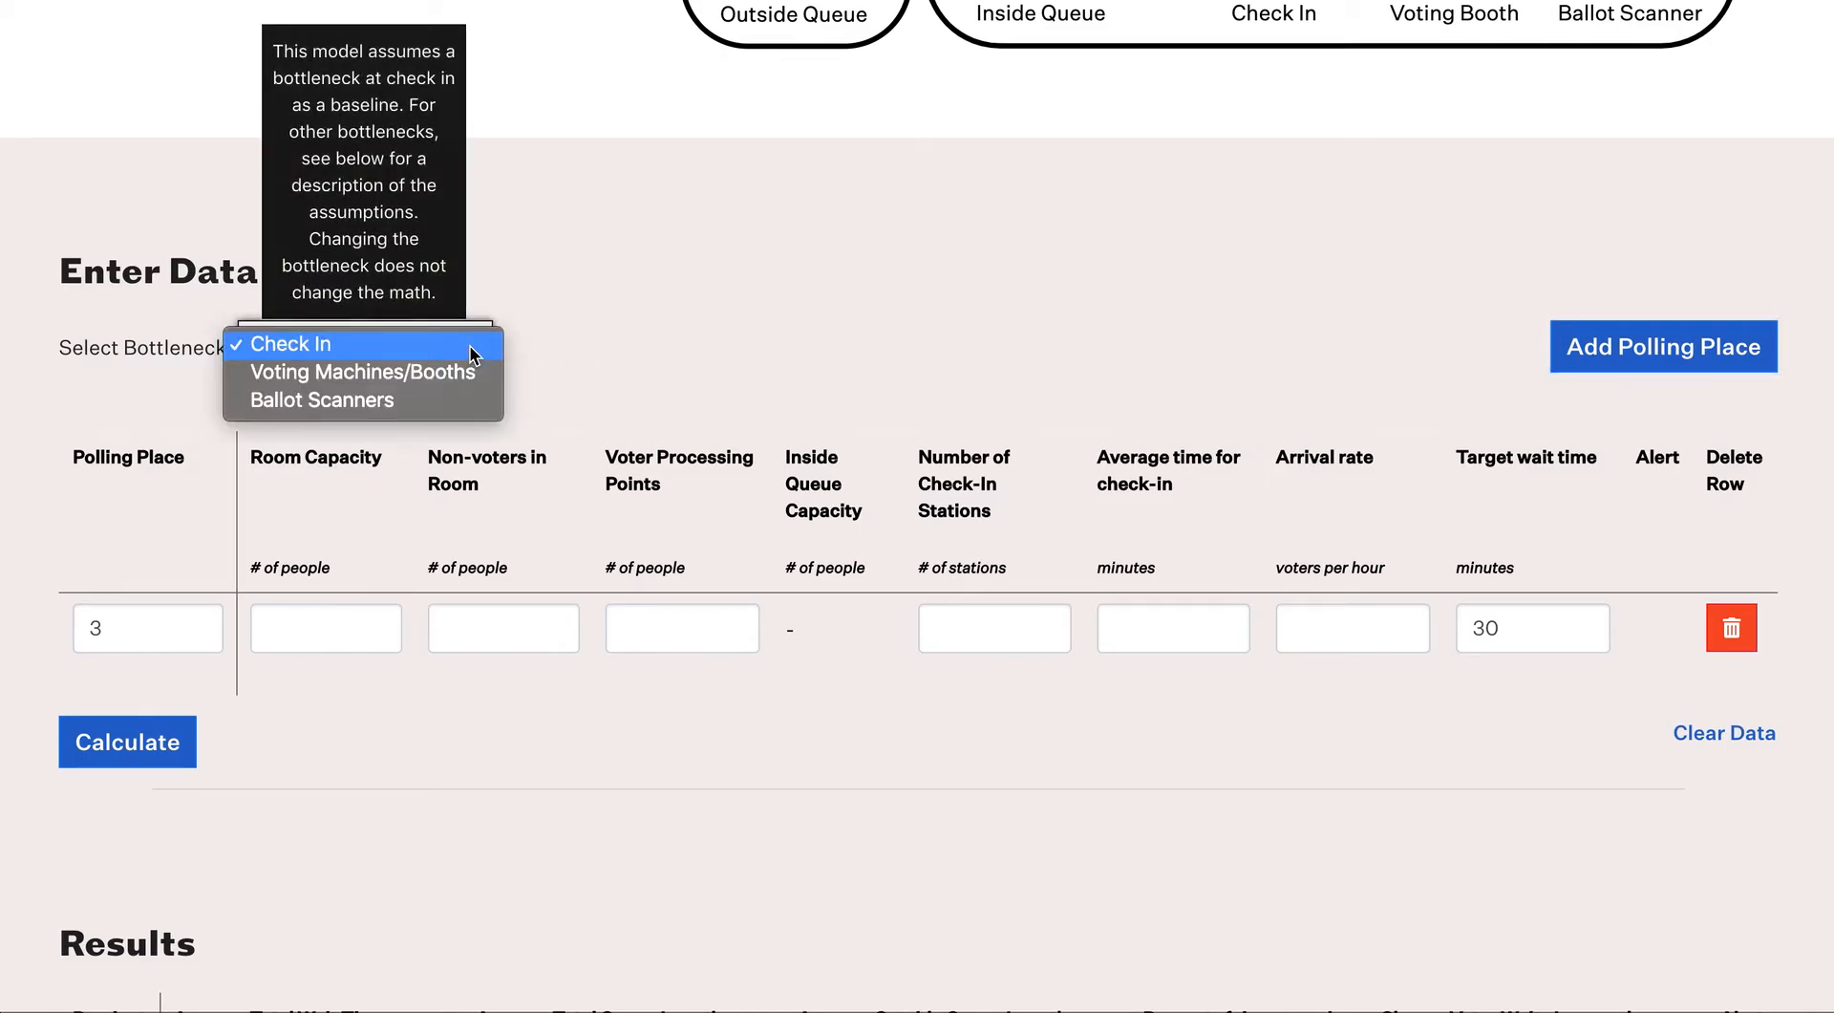
click(461, 377)
click(471, 348)
click(470, 324)
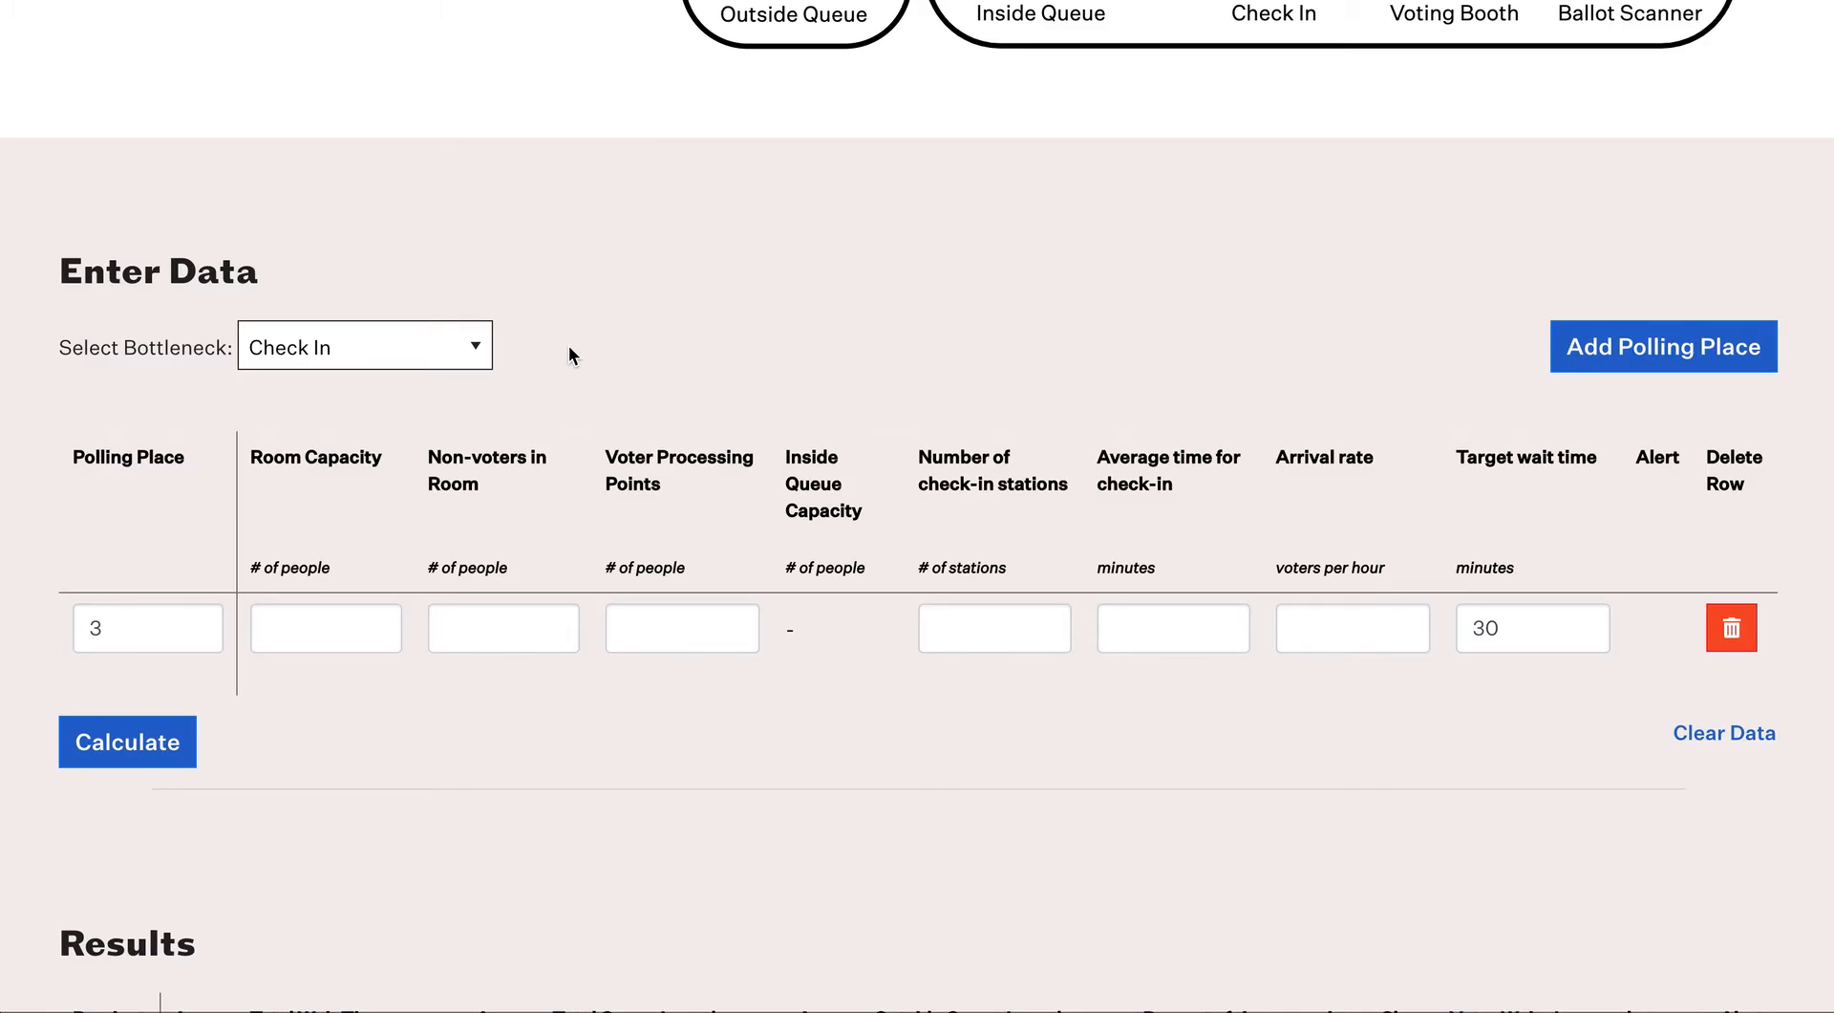
mouse_move(416, 334)
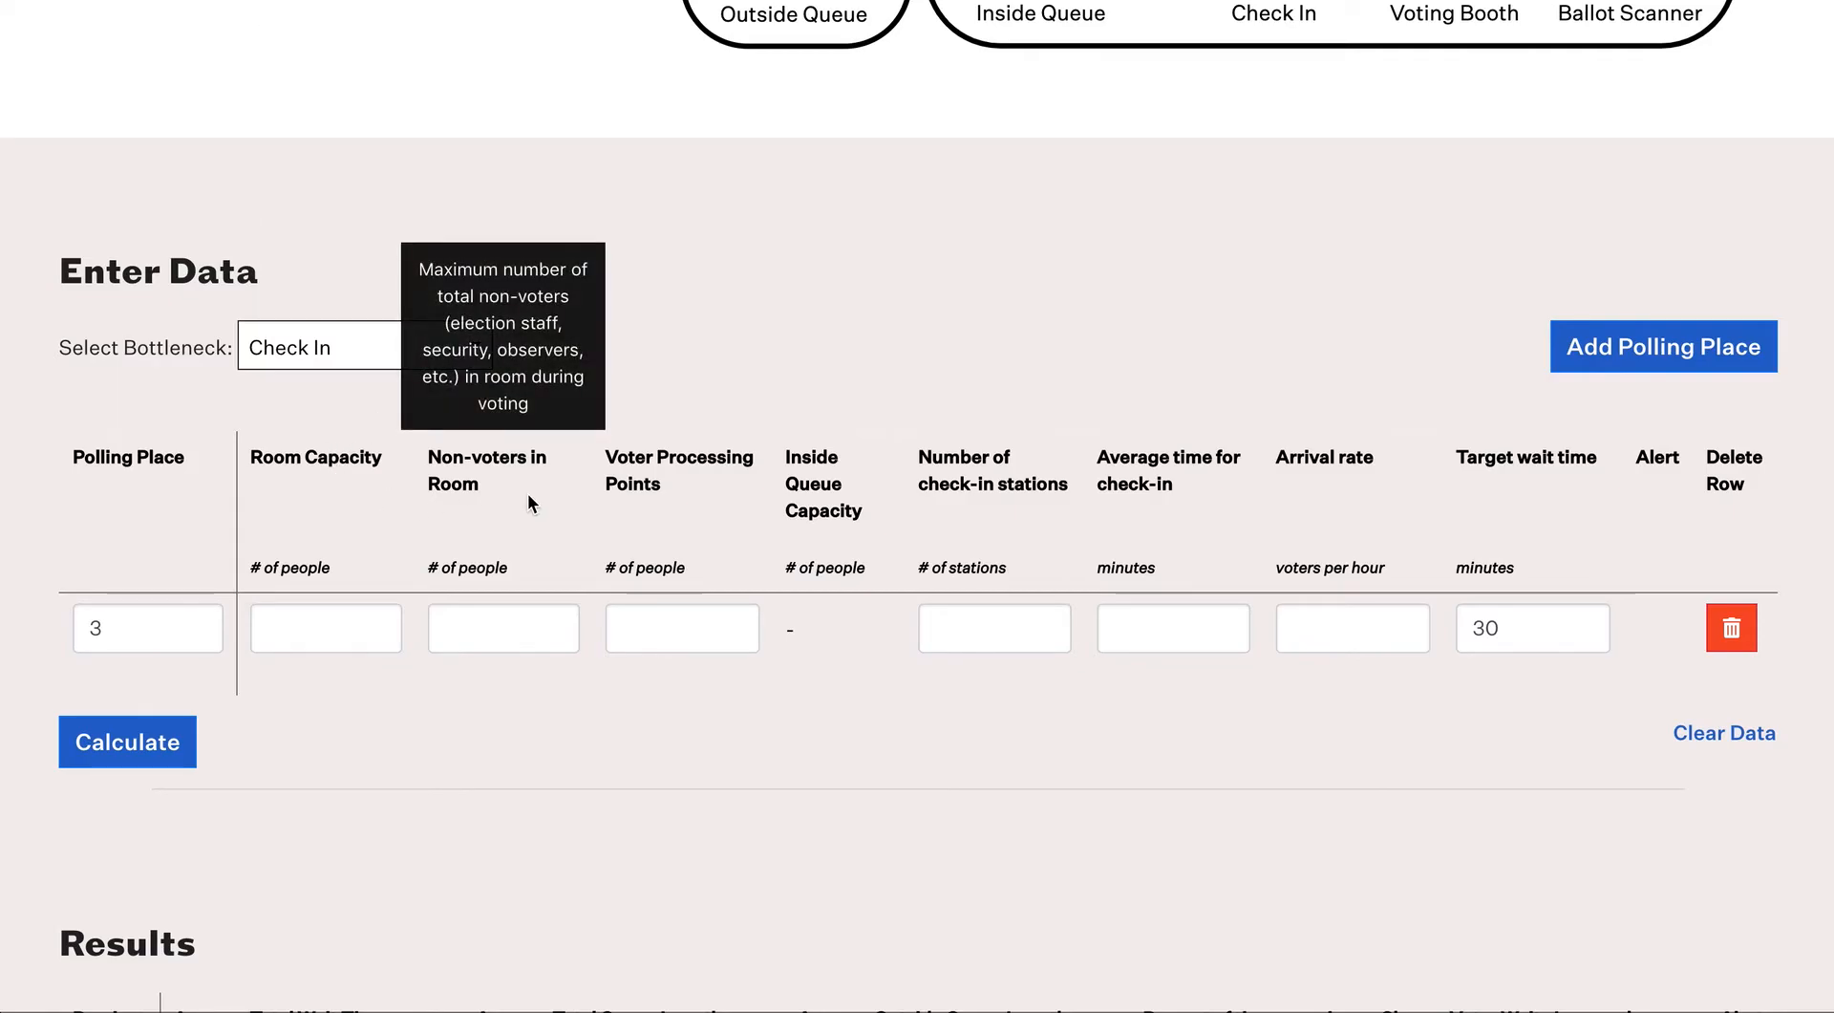
mouse_move(637, 488)
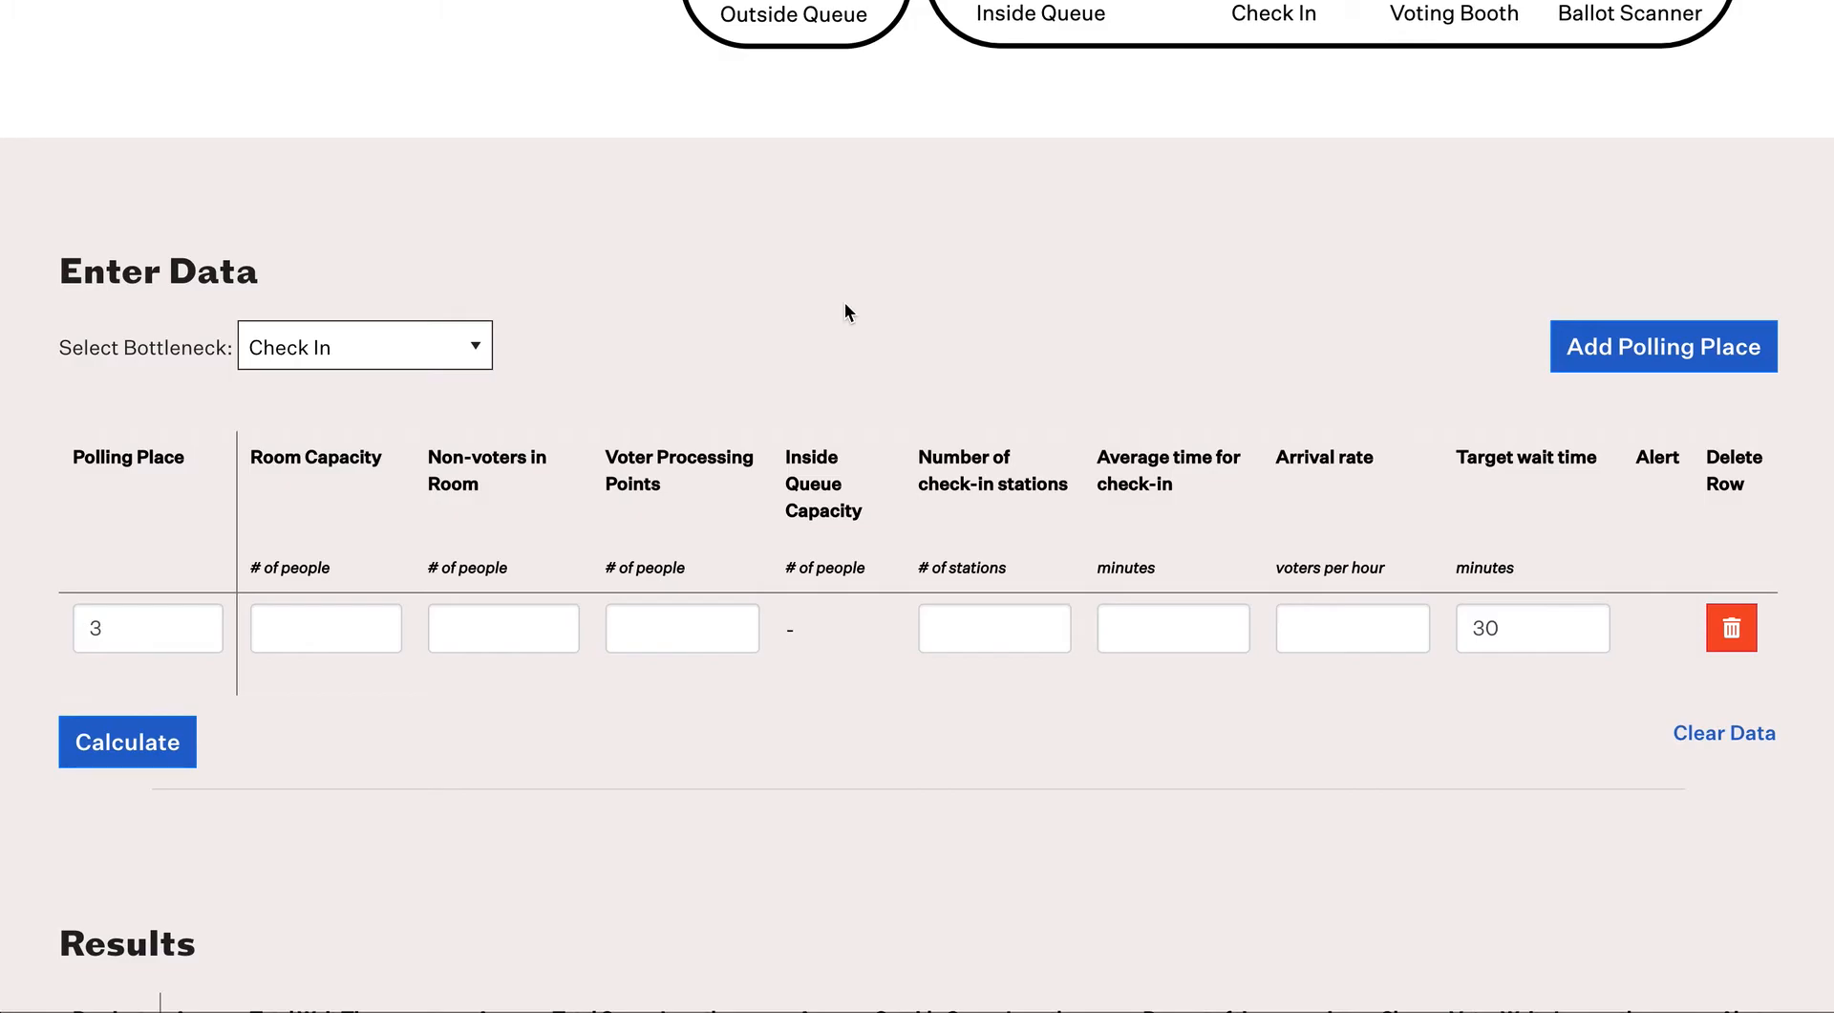
Step: Enter room capacity 25 and 9 non-voters for polling place 3
click(285, 627)
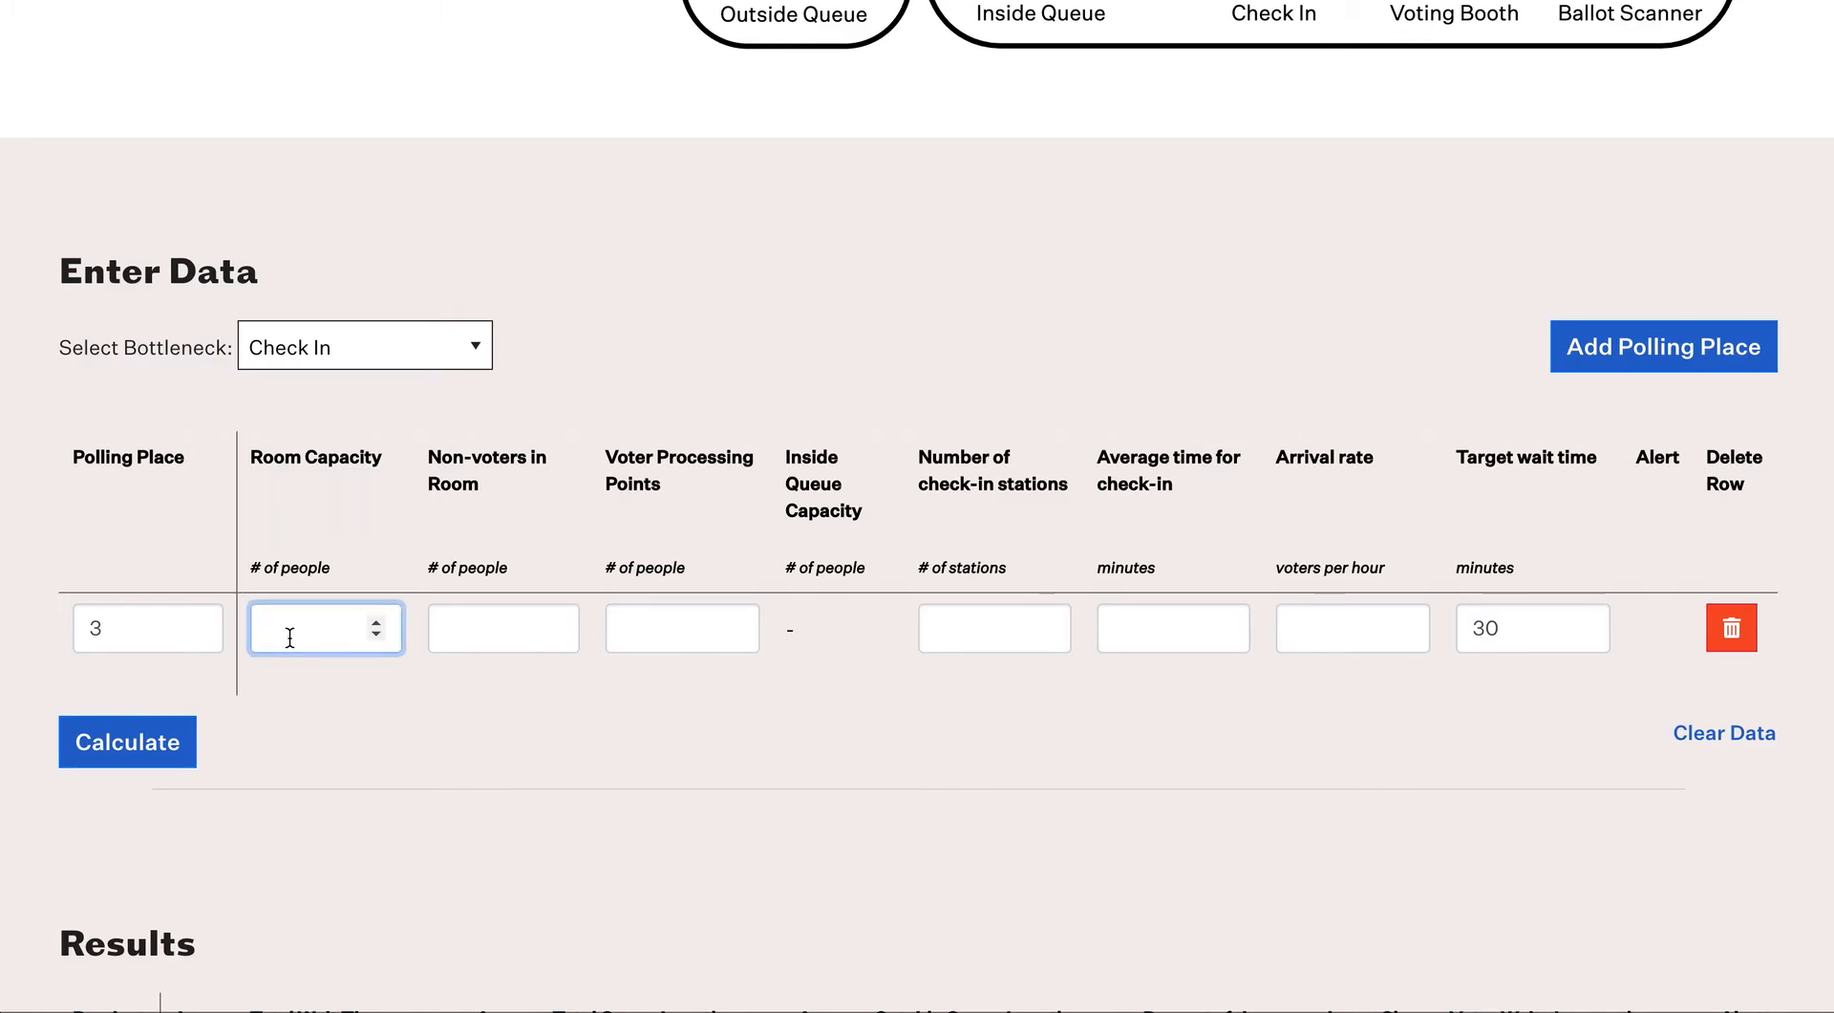
text(25)
key(Tab)
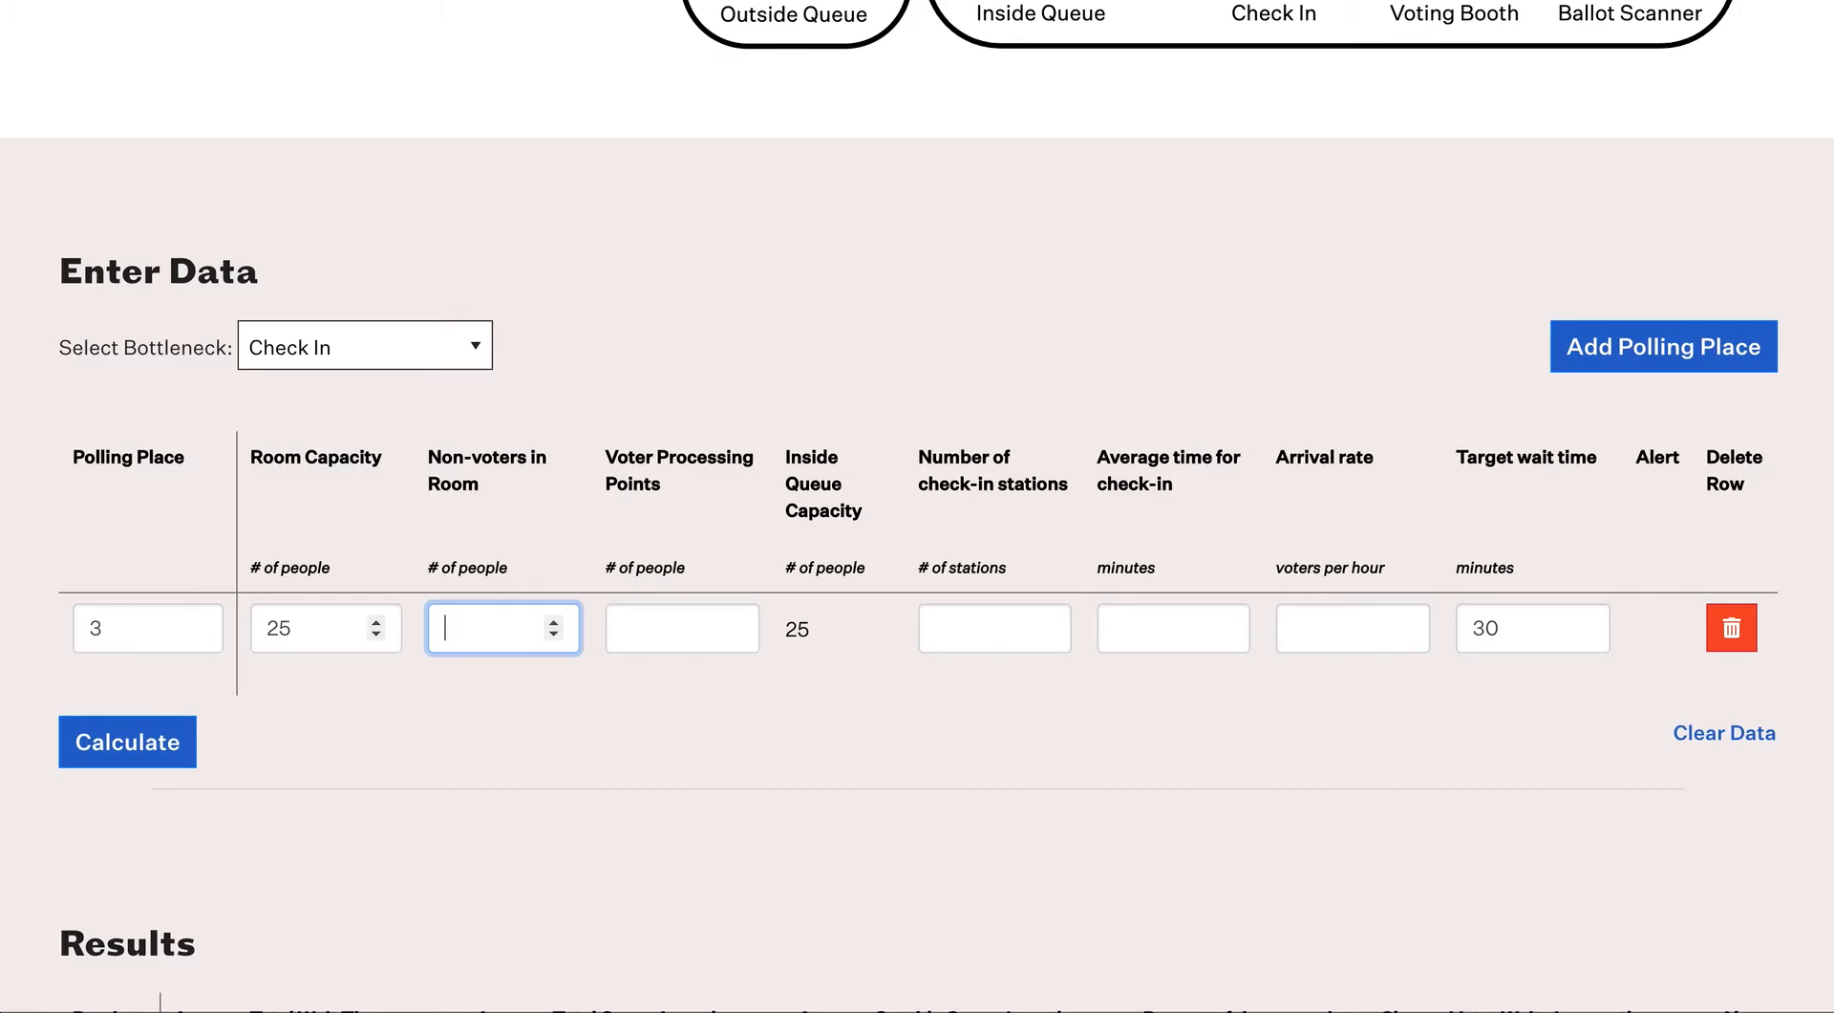
click(377, 634)
click(376, 620)
click(443, 625)
text(9)
Step: Enter 8 processing points, 2 stations, 2-minute check-in and 54 voters per hour for row 3
key(Tab)
text(8)
key(Tab)
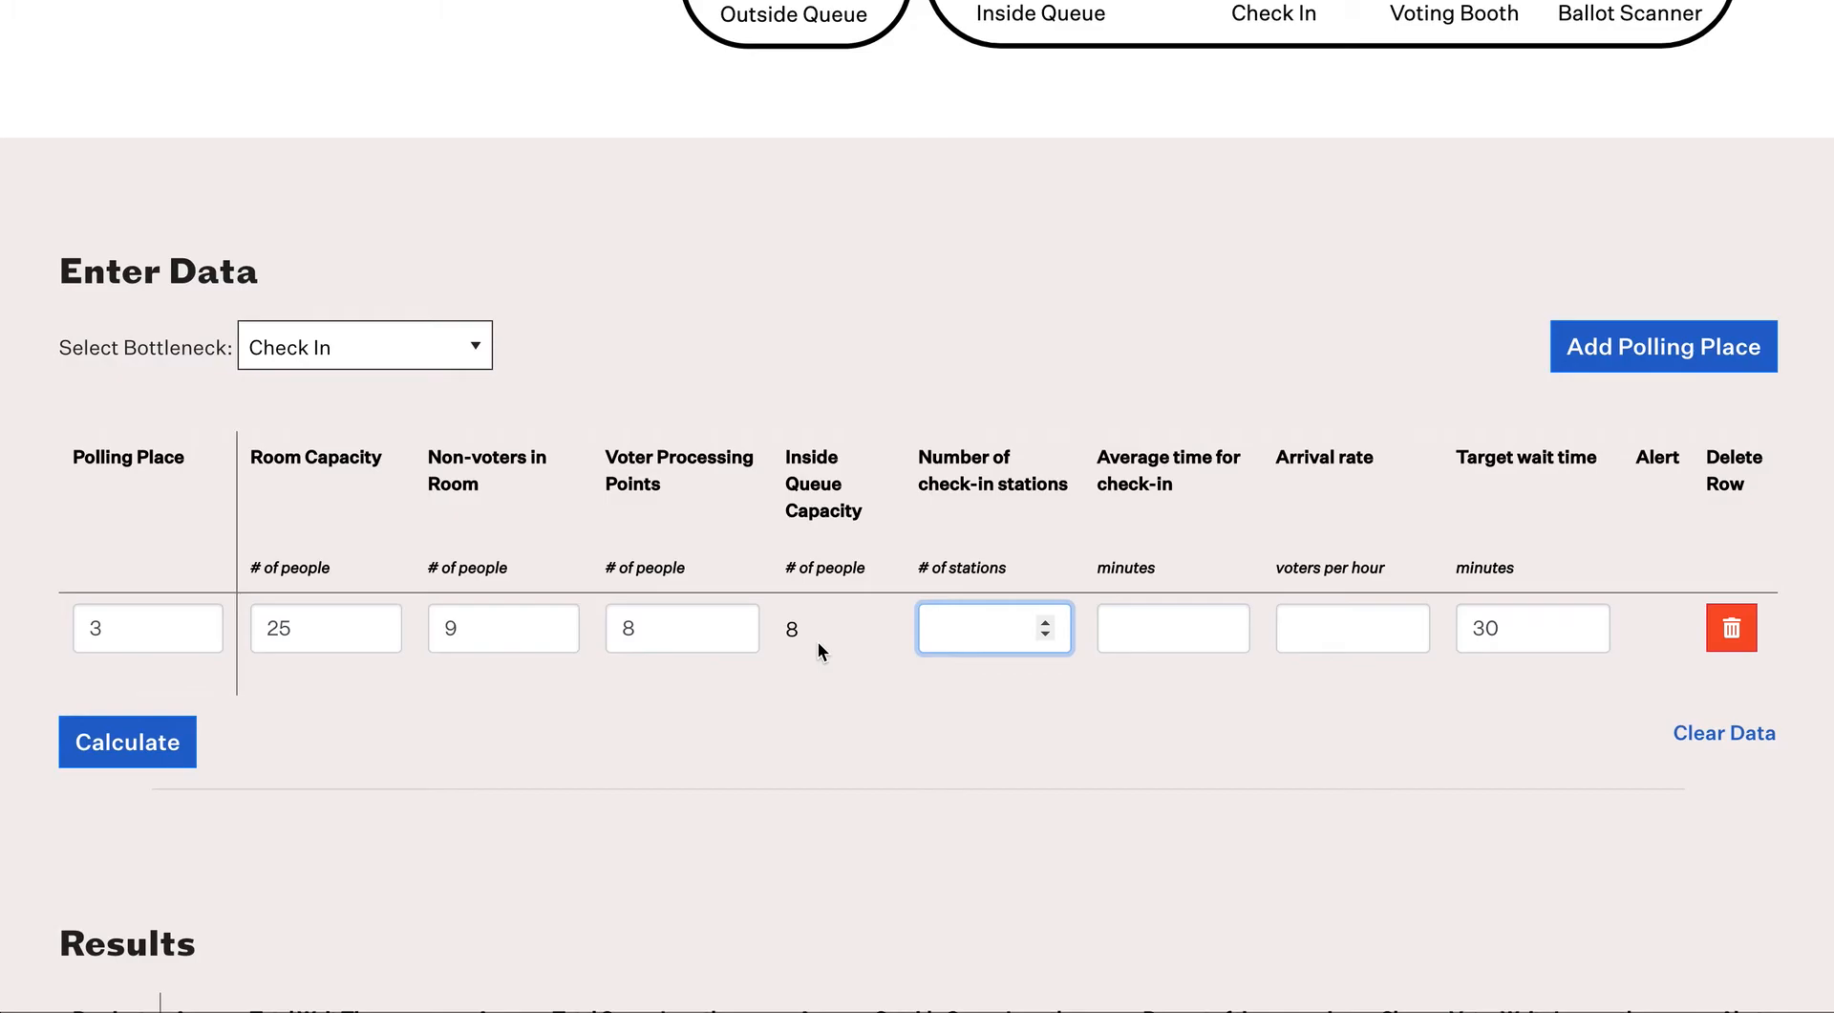
text(2)
key(Tab)
text(2)
key(Tab)
text(54)
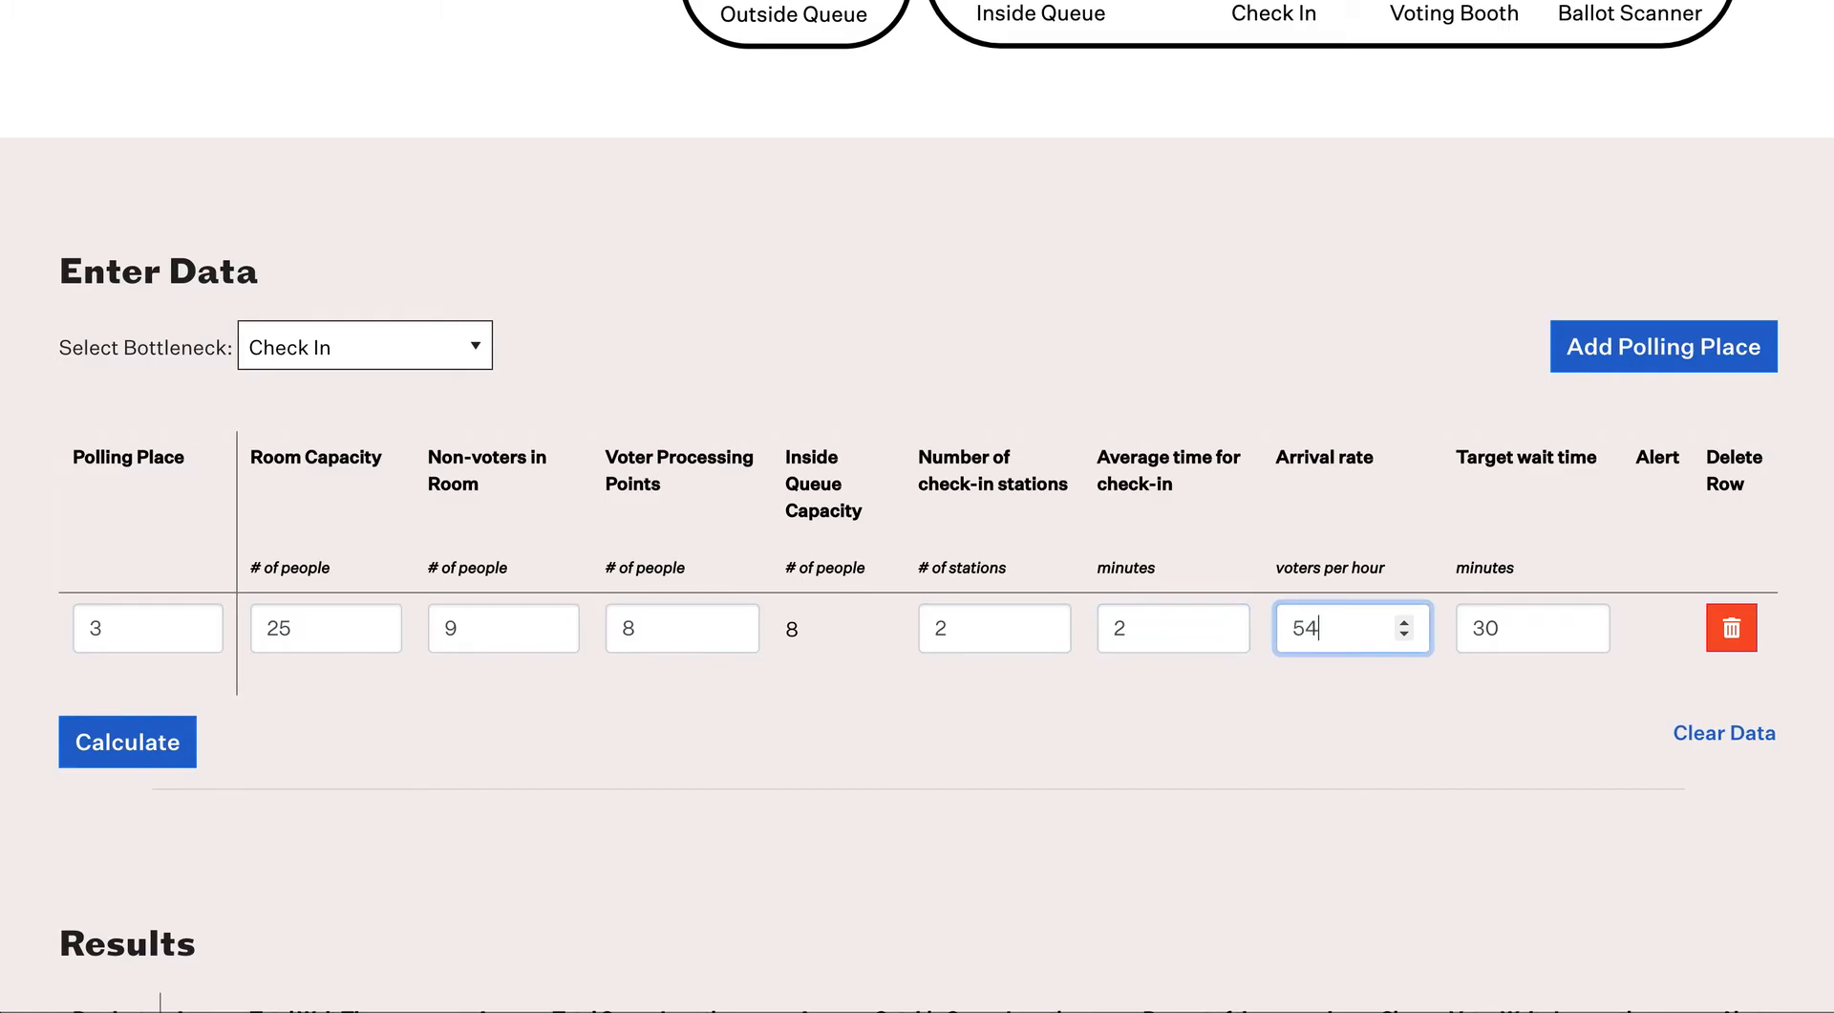
click(1519, 680)
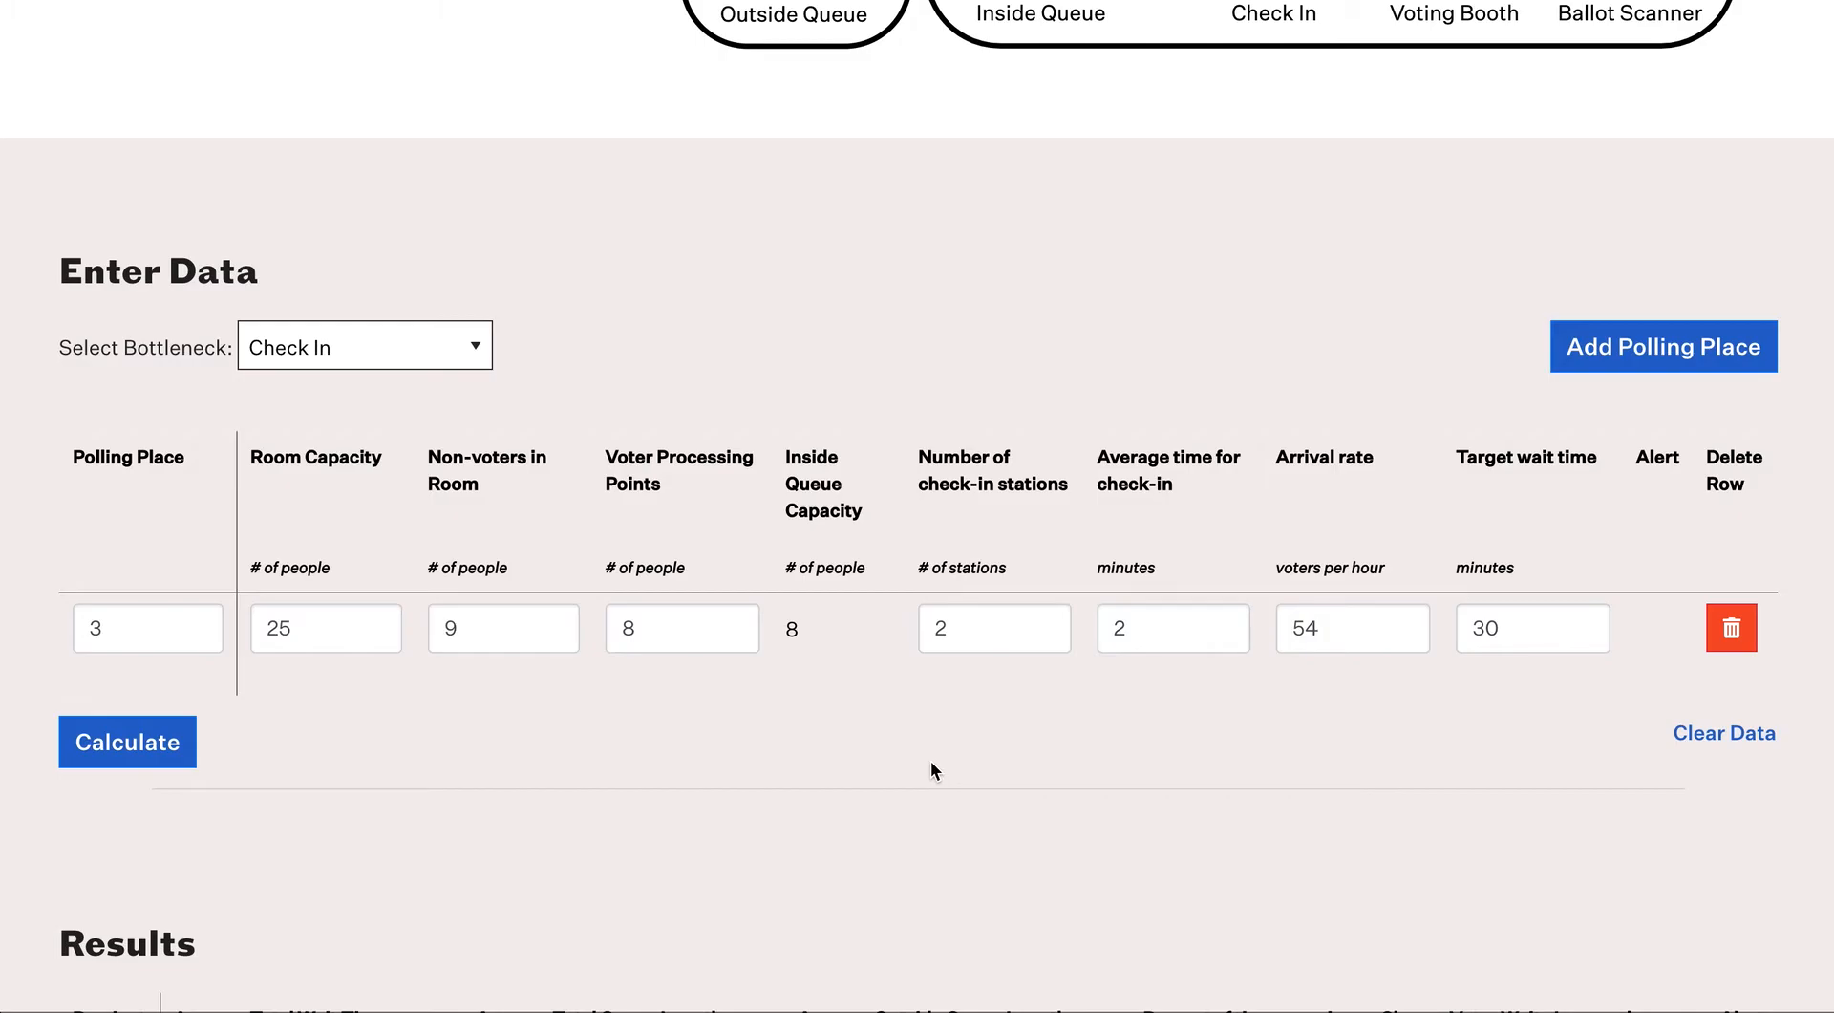
Step: Calculate polling place 3's results: 8.5-minute wait, 7.7-person queue, 37% room full, 3% over target
scroll(193, 852, down, 4)
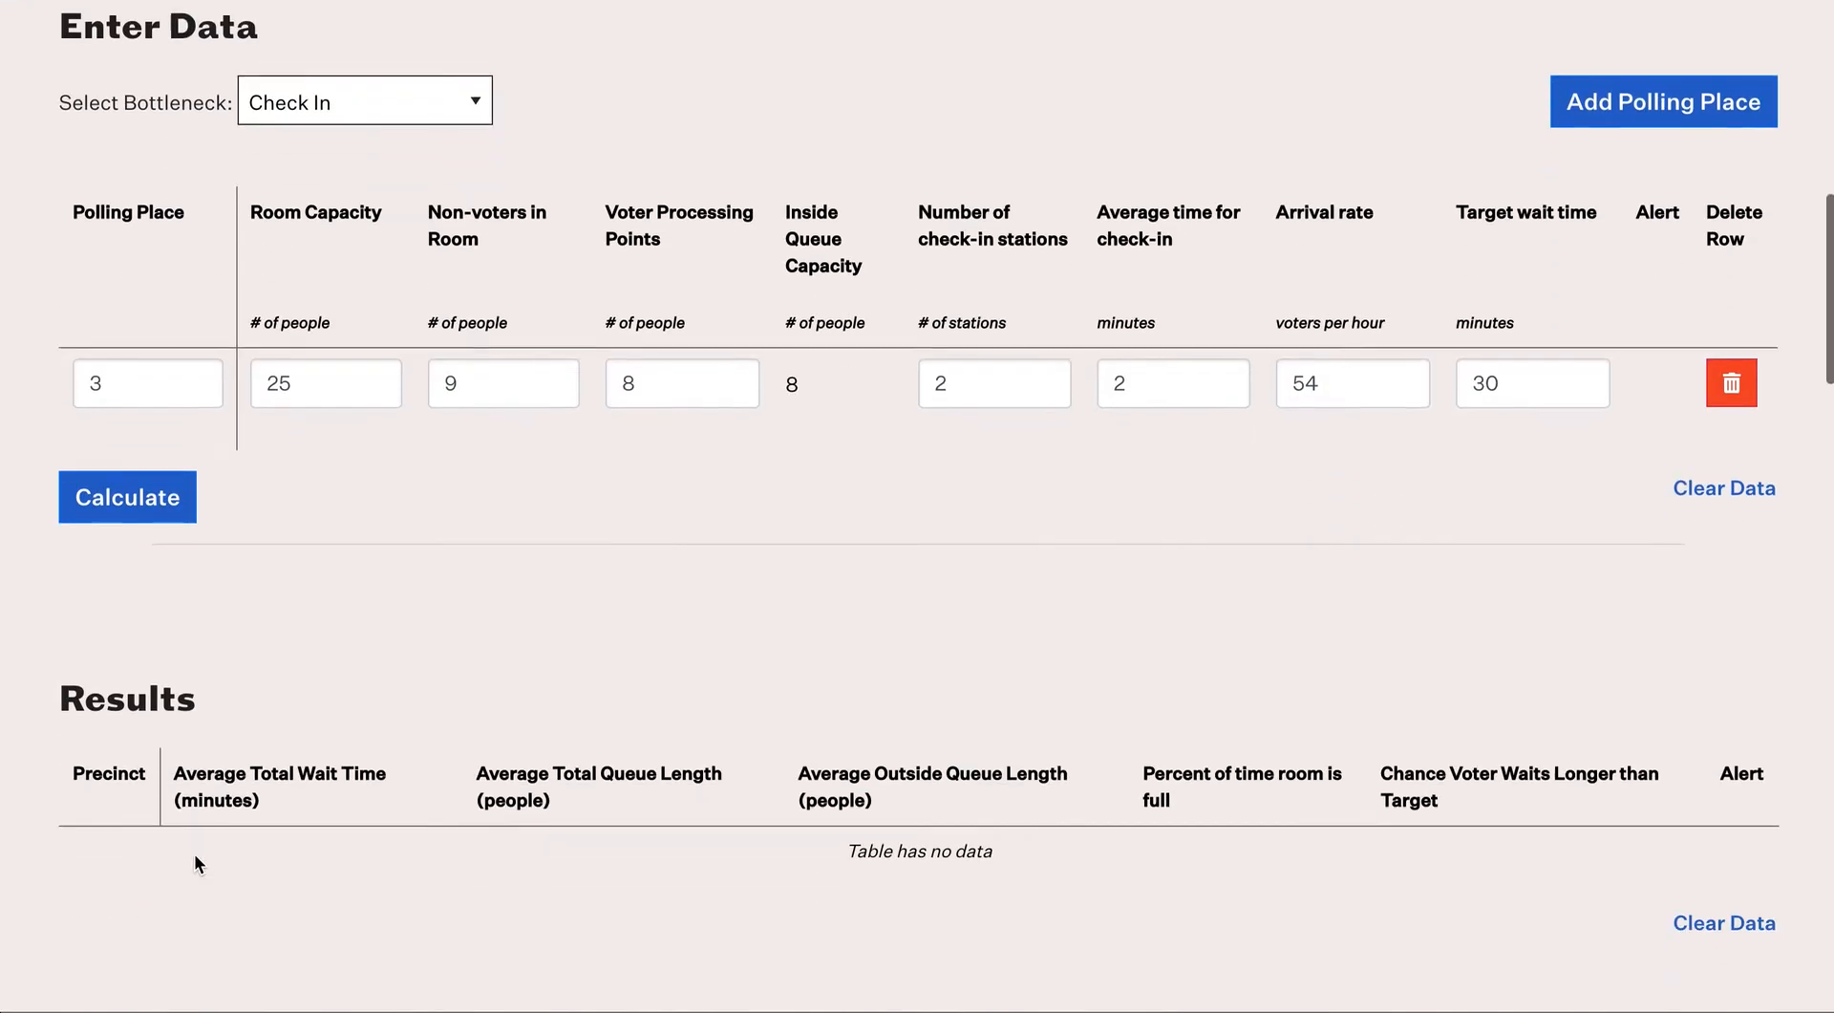
click(153, 413)
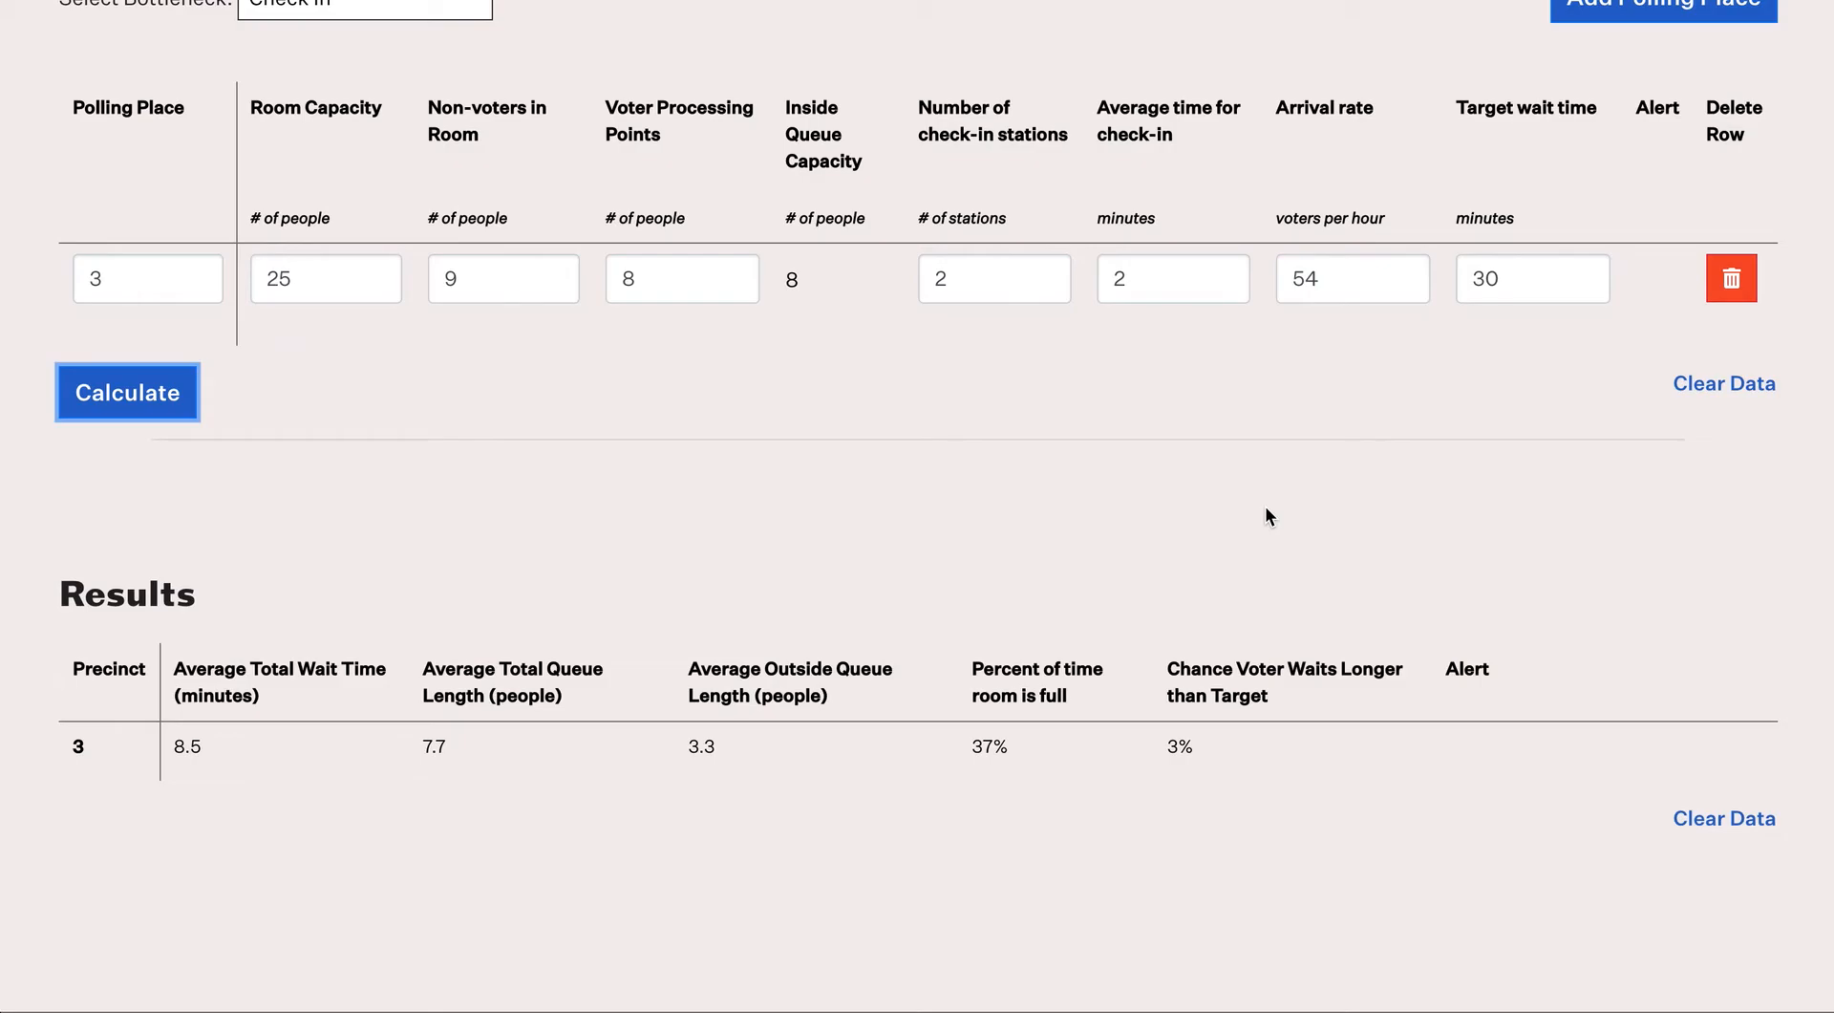
mouse_move(306, 214)
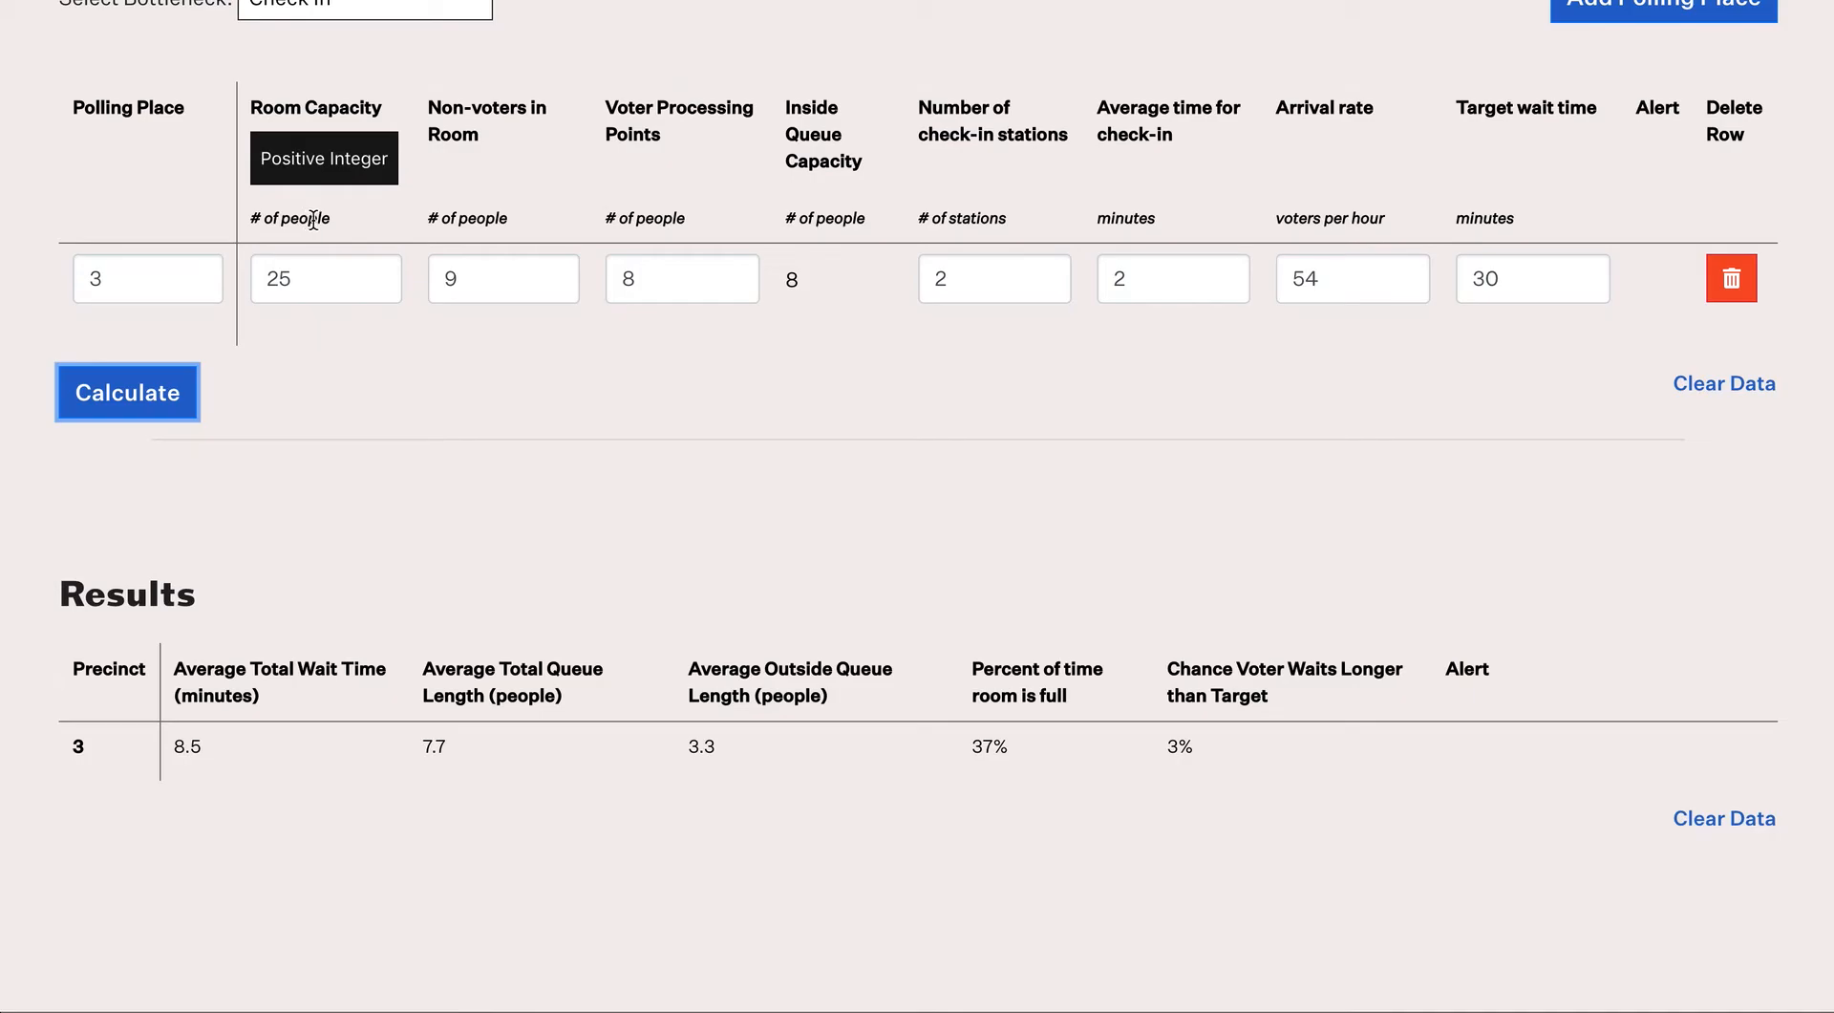
mouse_move(439, 226)
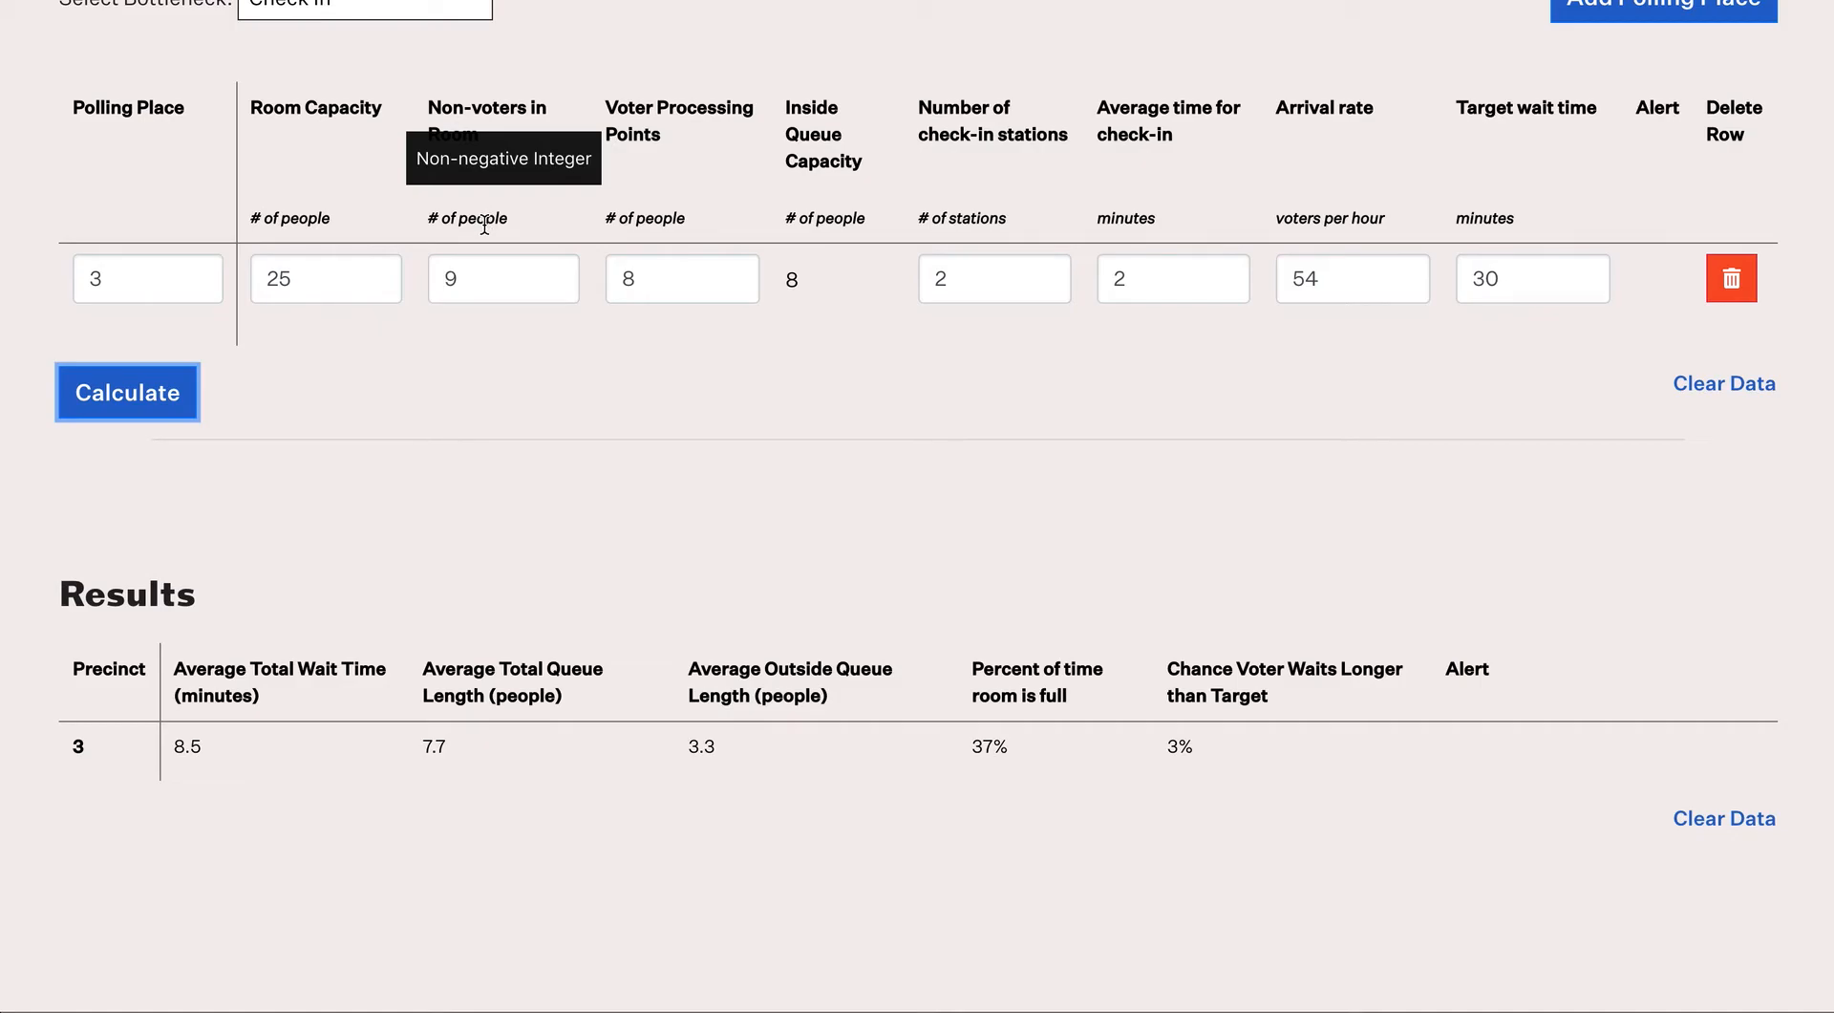
mouse_move(658, 211)
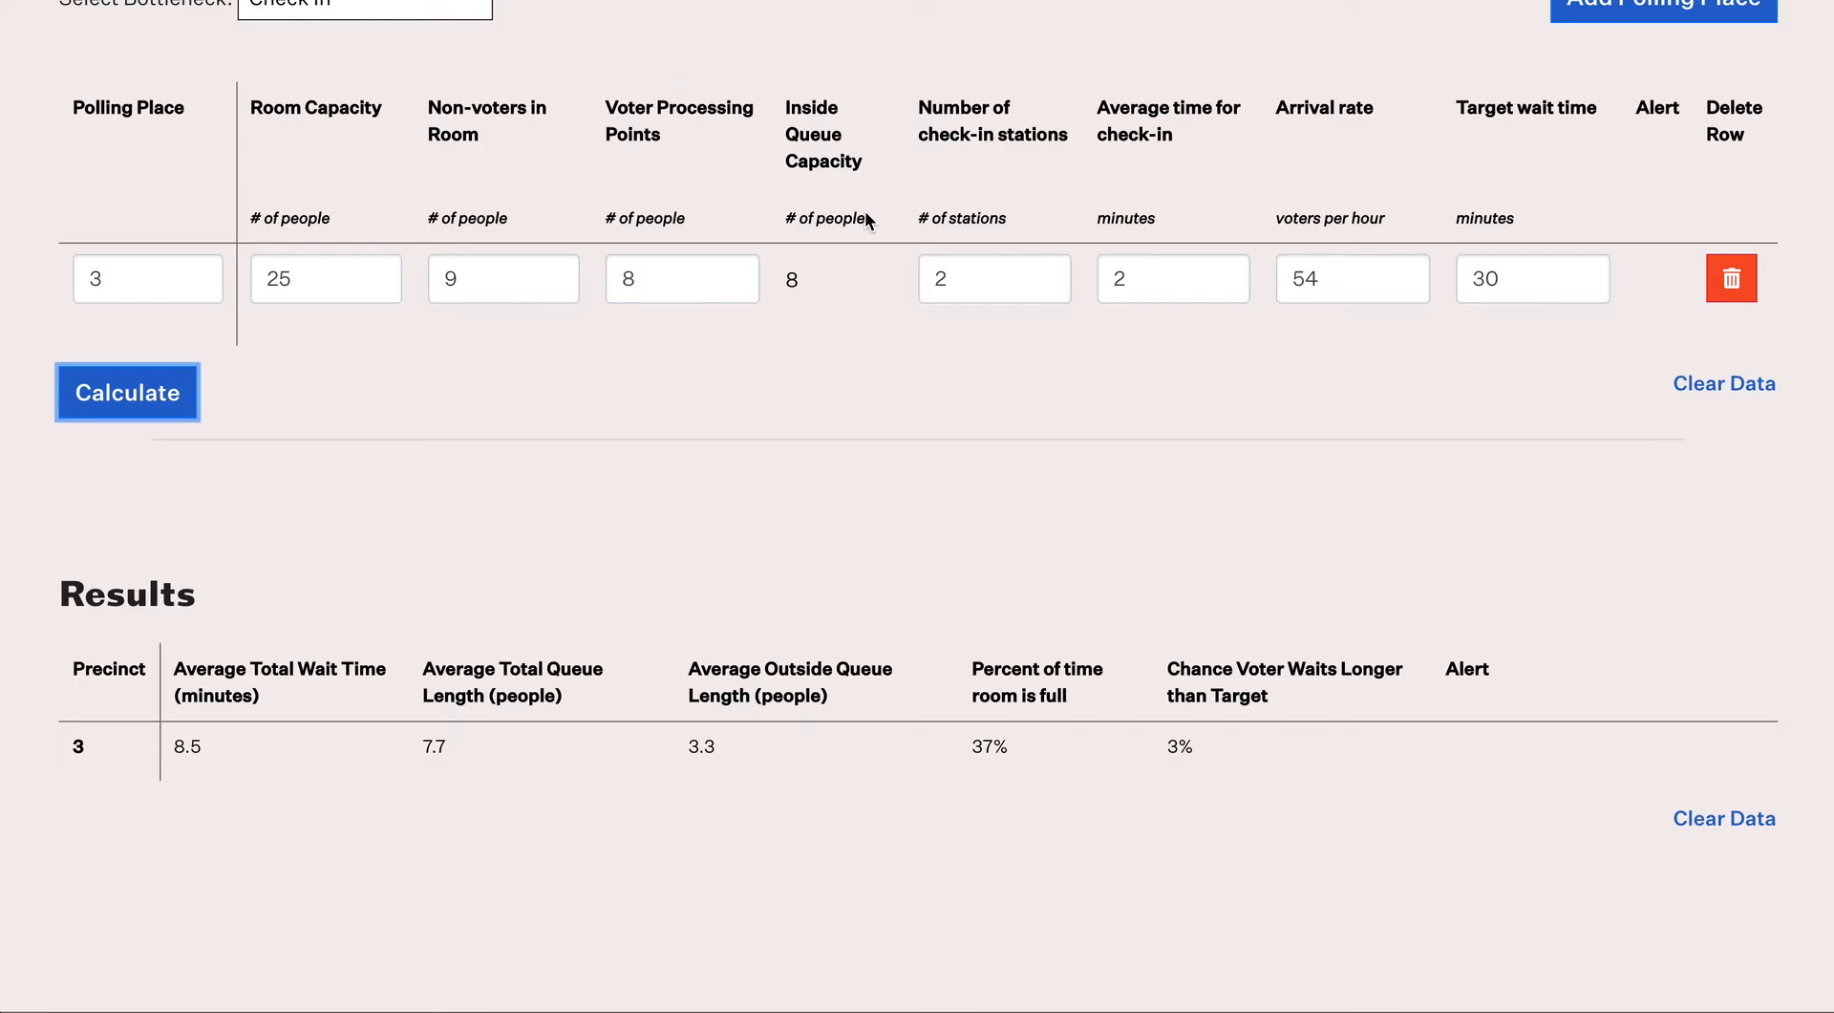
mouse_move(939, 210)
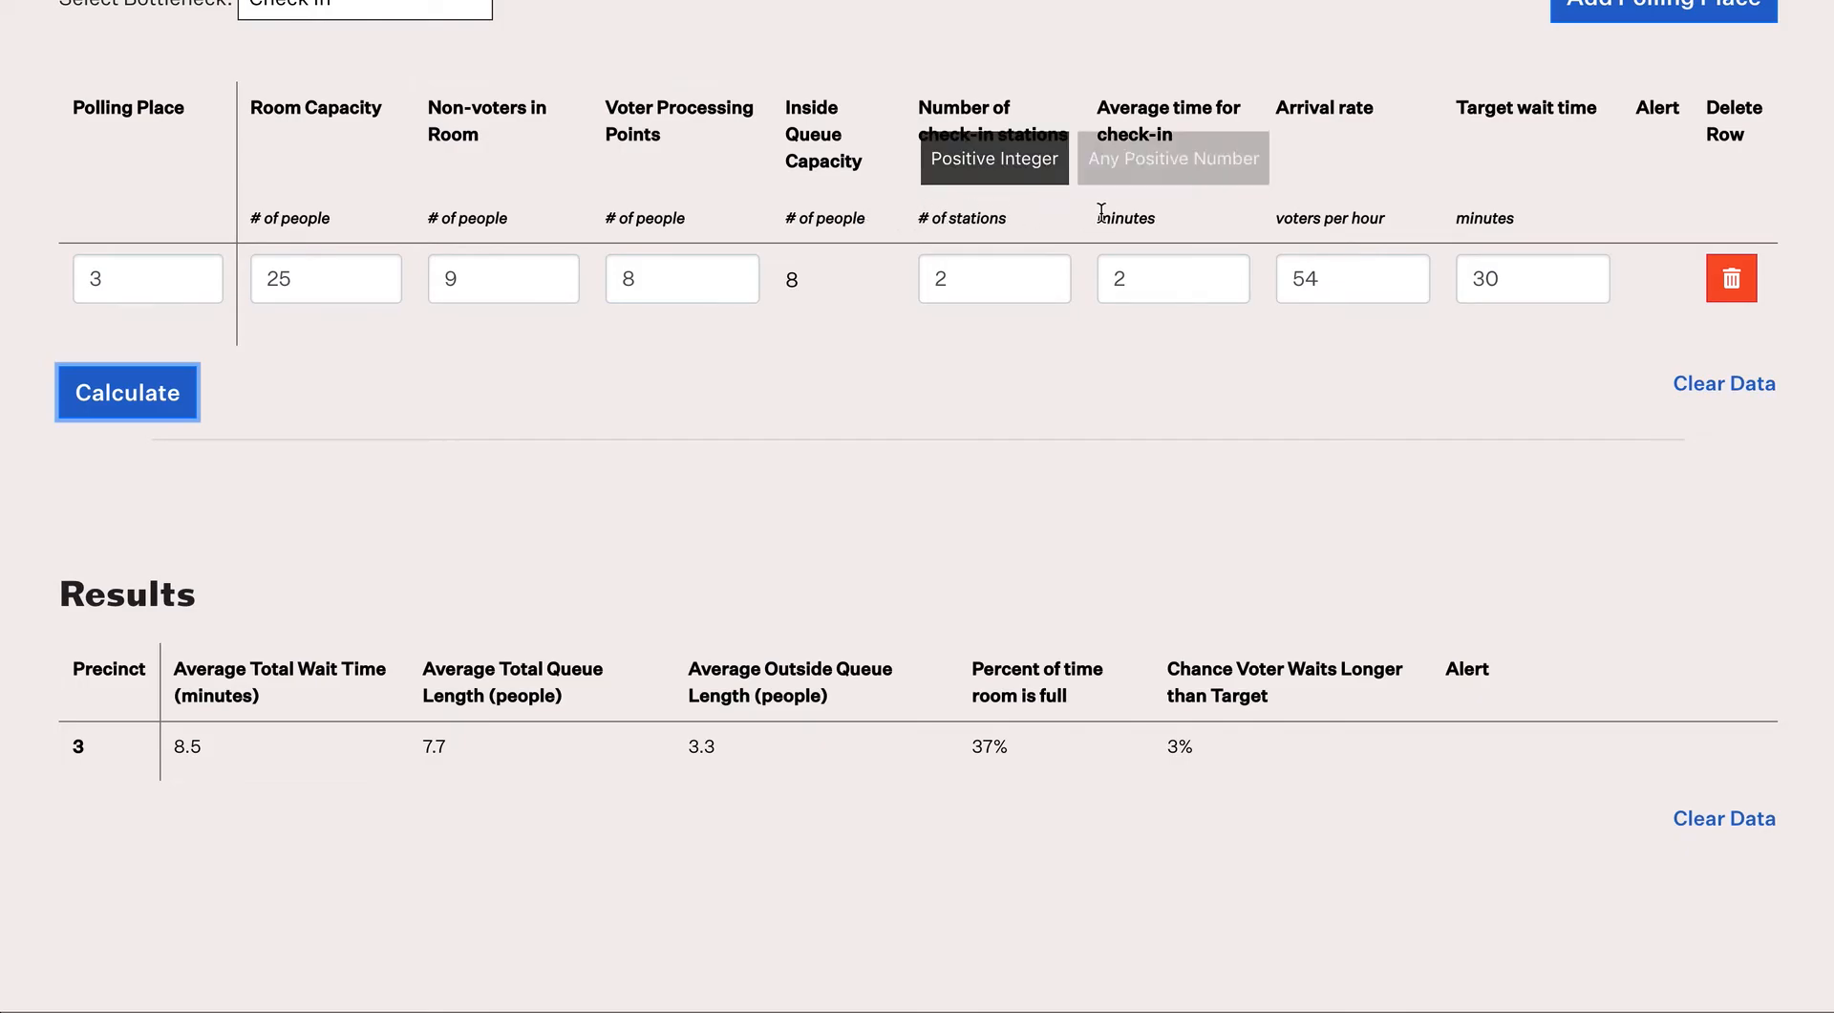
mouse_move(1280, 213)
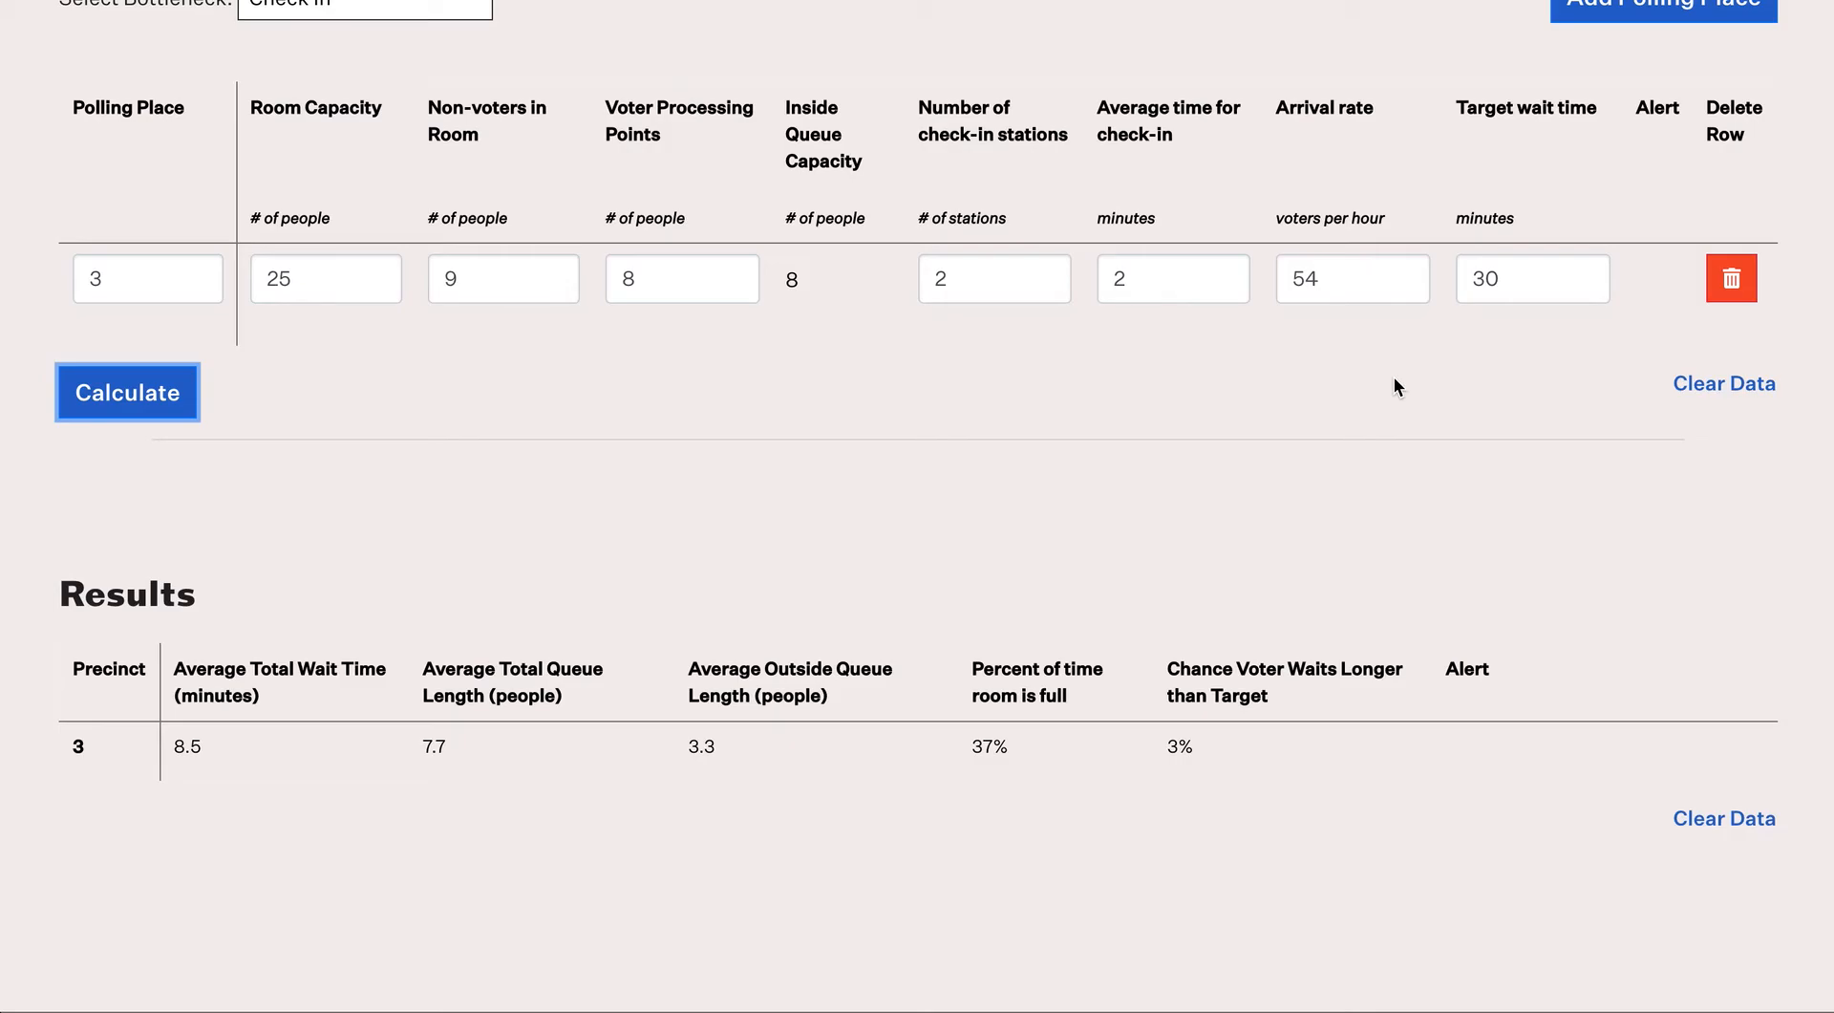
Step: Add polling place 4 with room capacity 25, 11 non-voters and 6 processing points
click(1703, 8)
click(292, 369)
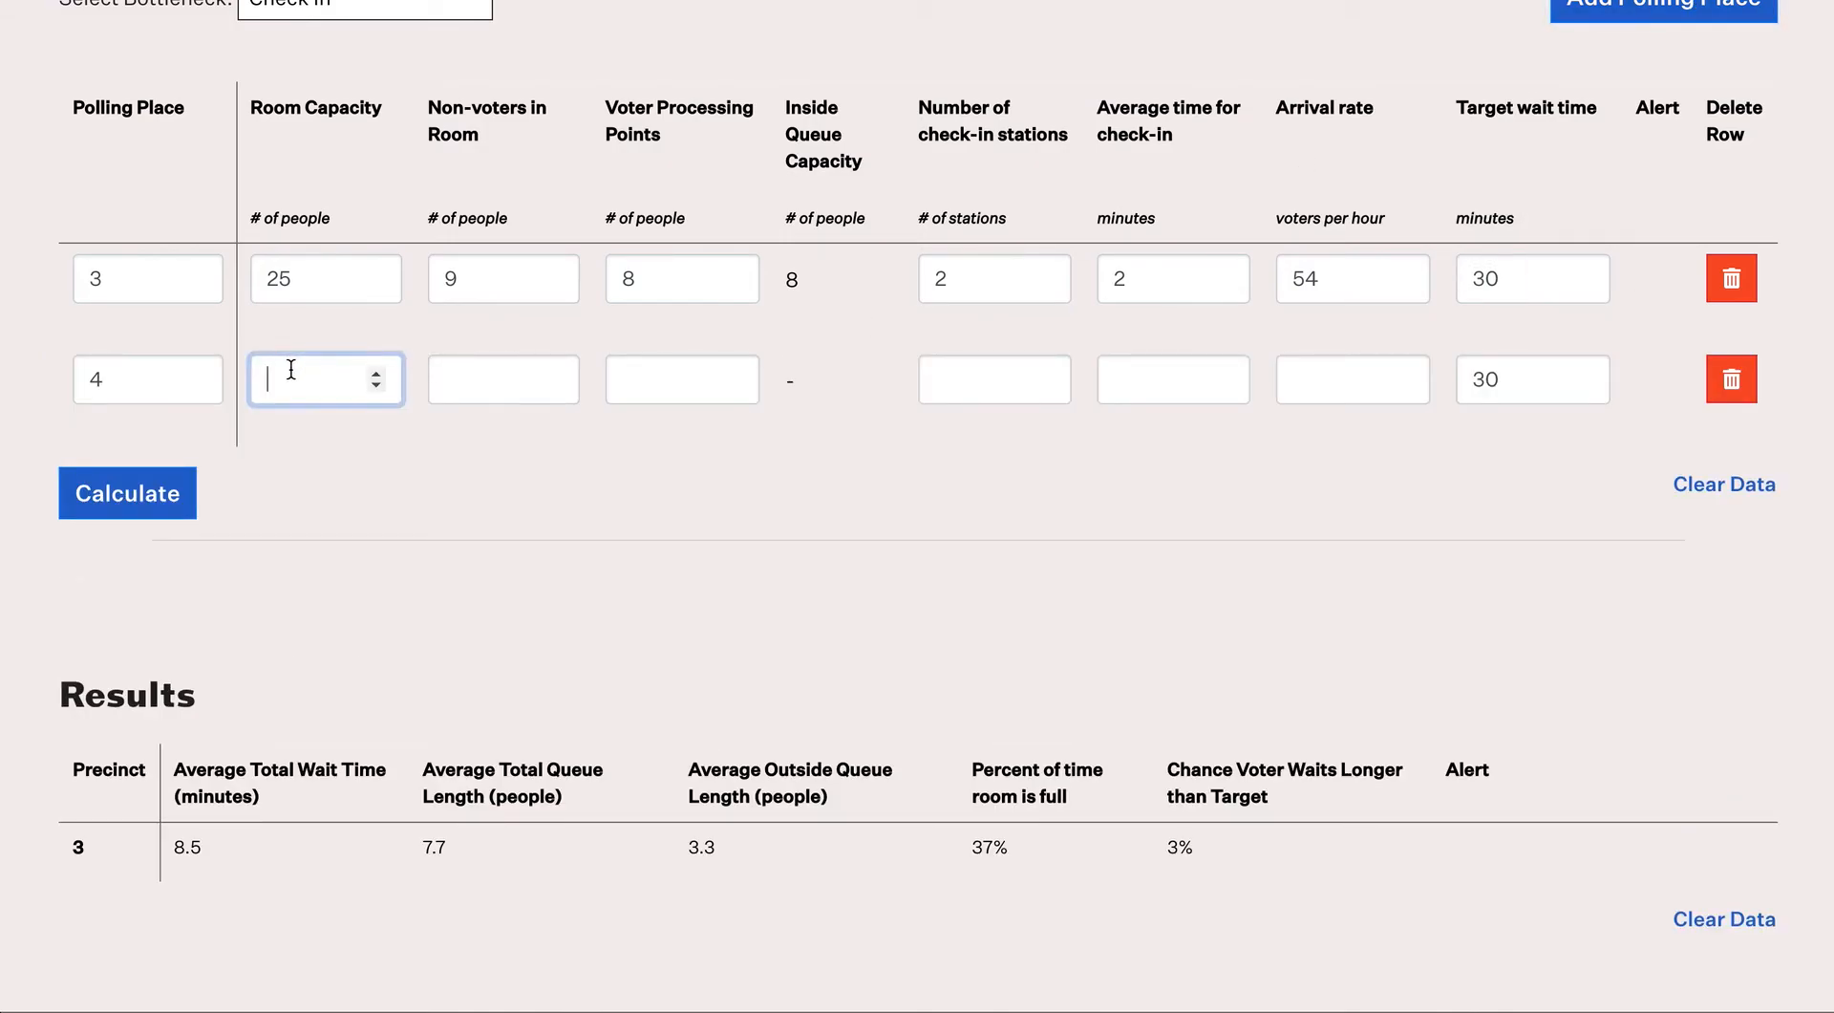
text(25)
key(Tab)
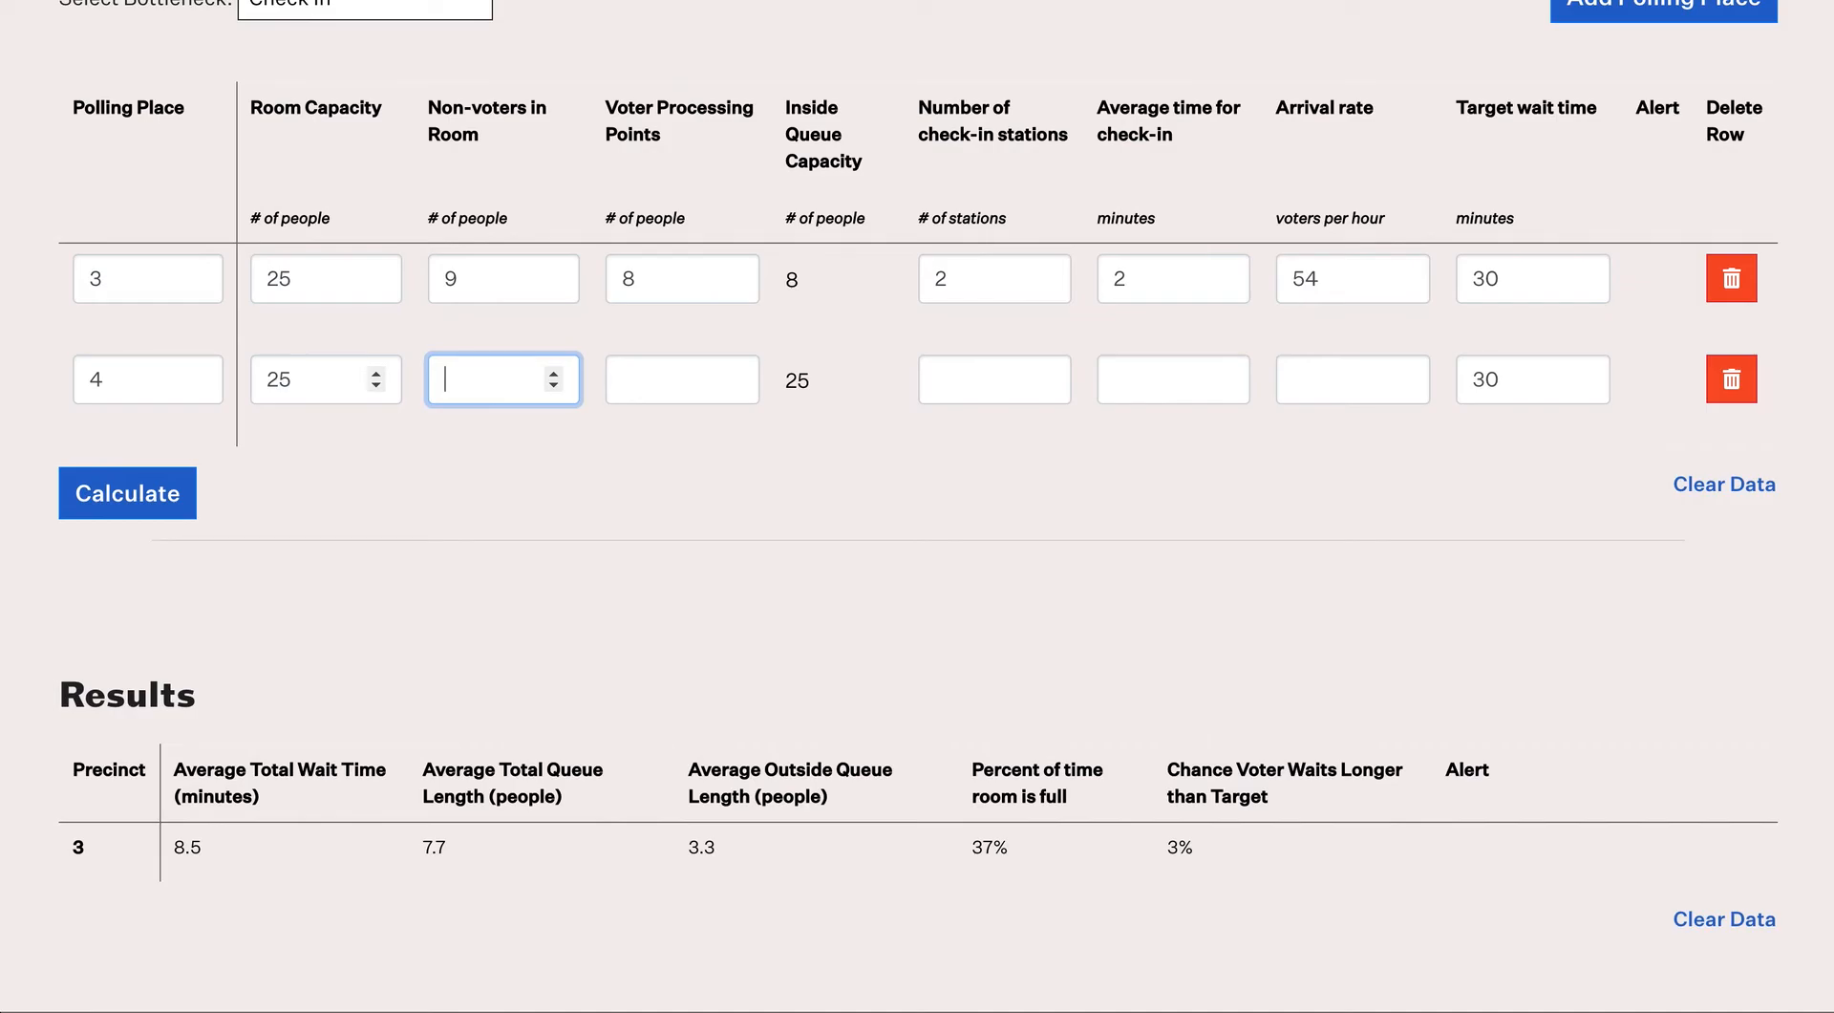
text(11)
key(Tab)
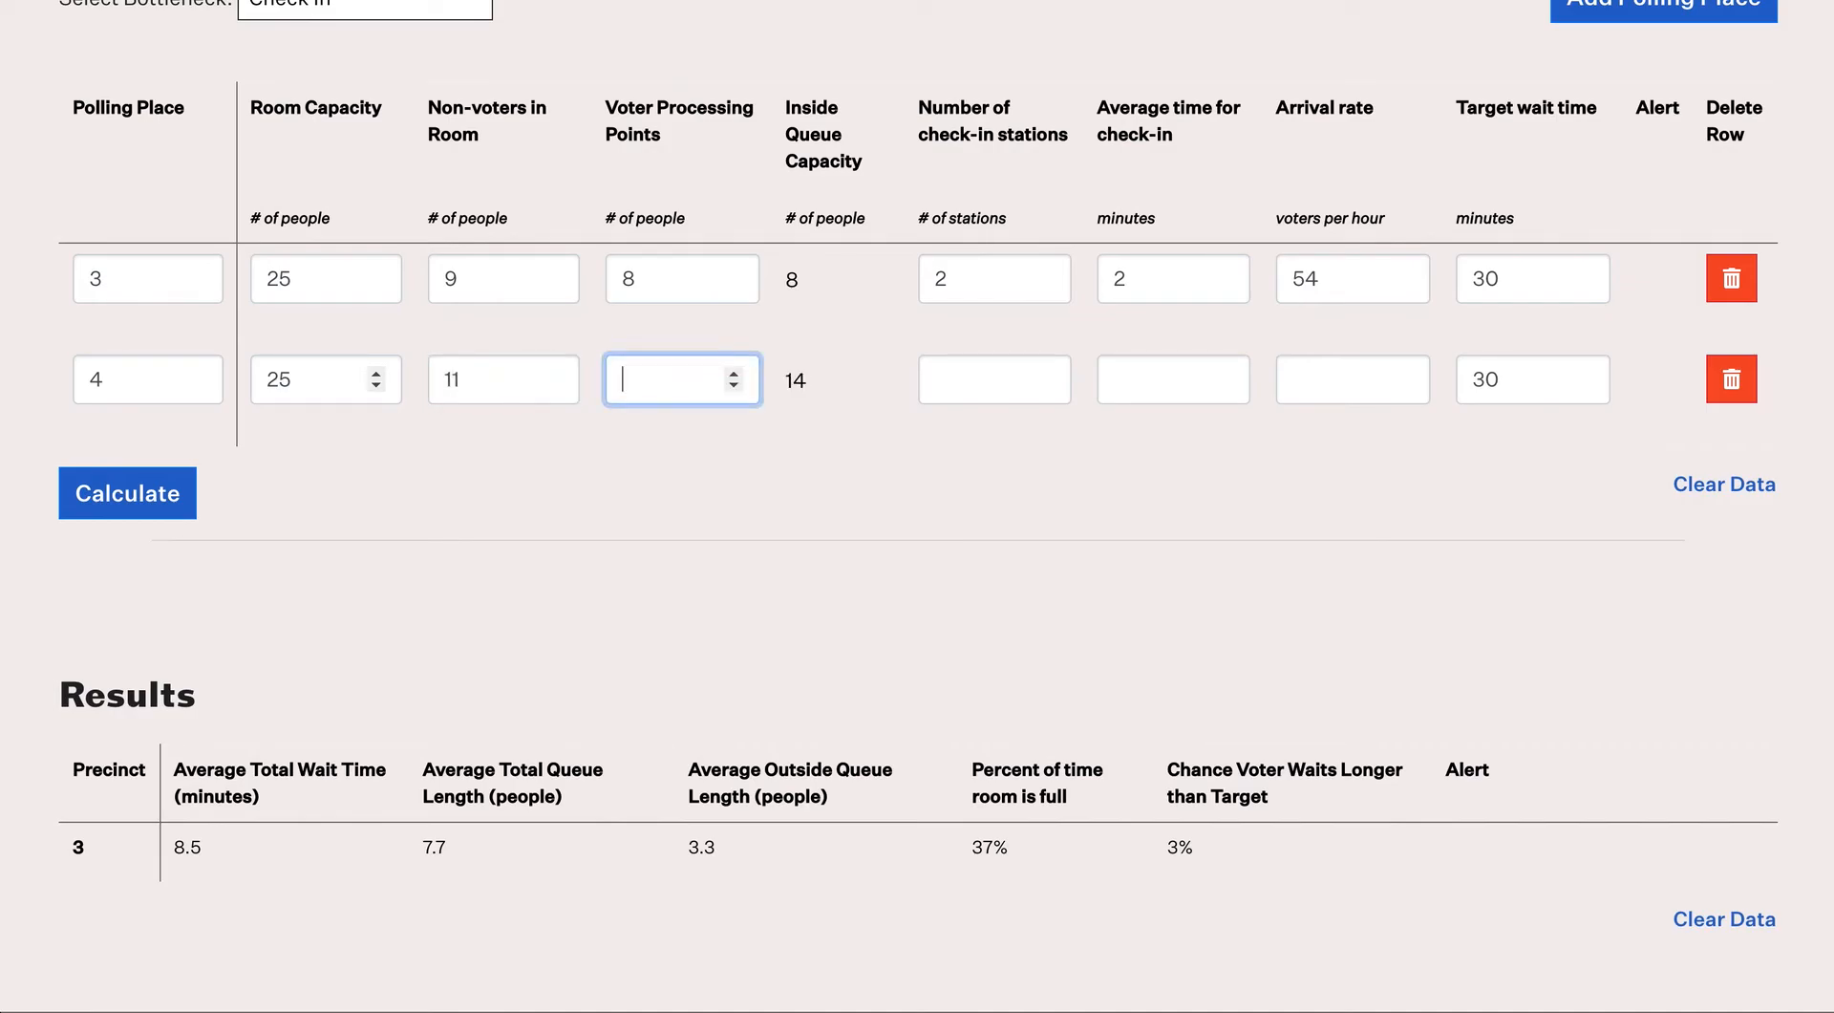
text(6)
Step: Give row 4 2 stations, 2-minute check-in, 54 per hour, and calculate results for both places
key(Tab)
text(2)
key(Tab)
text(2)
key(Tab)
text(54)
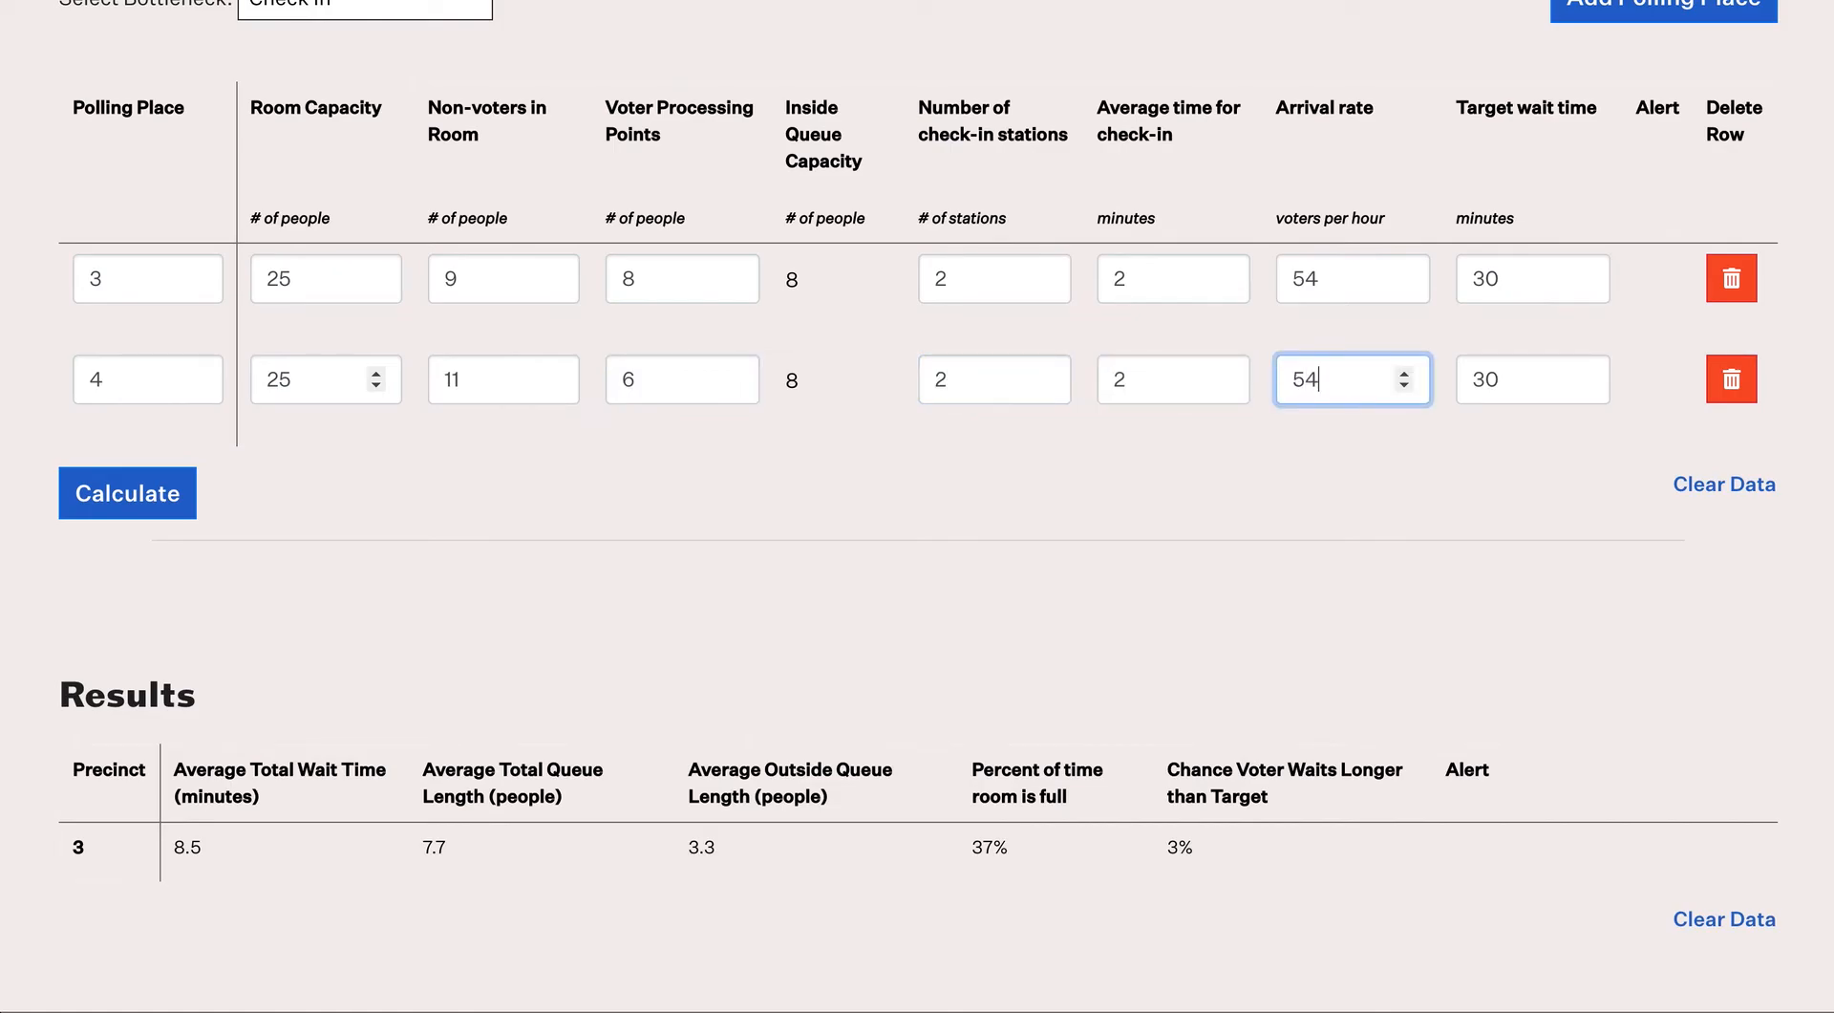
click(164, 506)
click(165, 506)
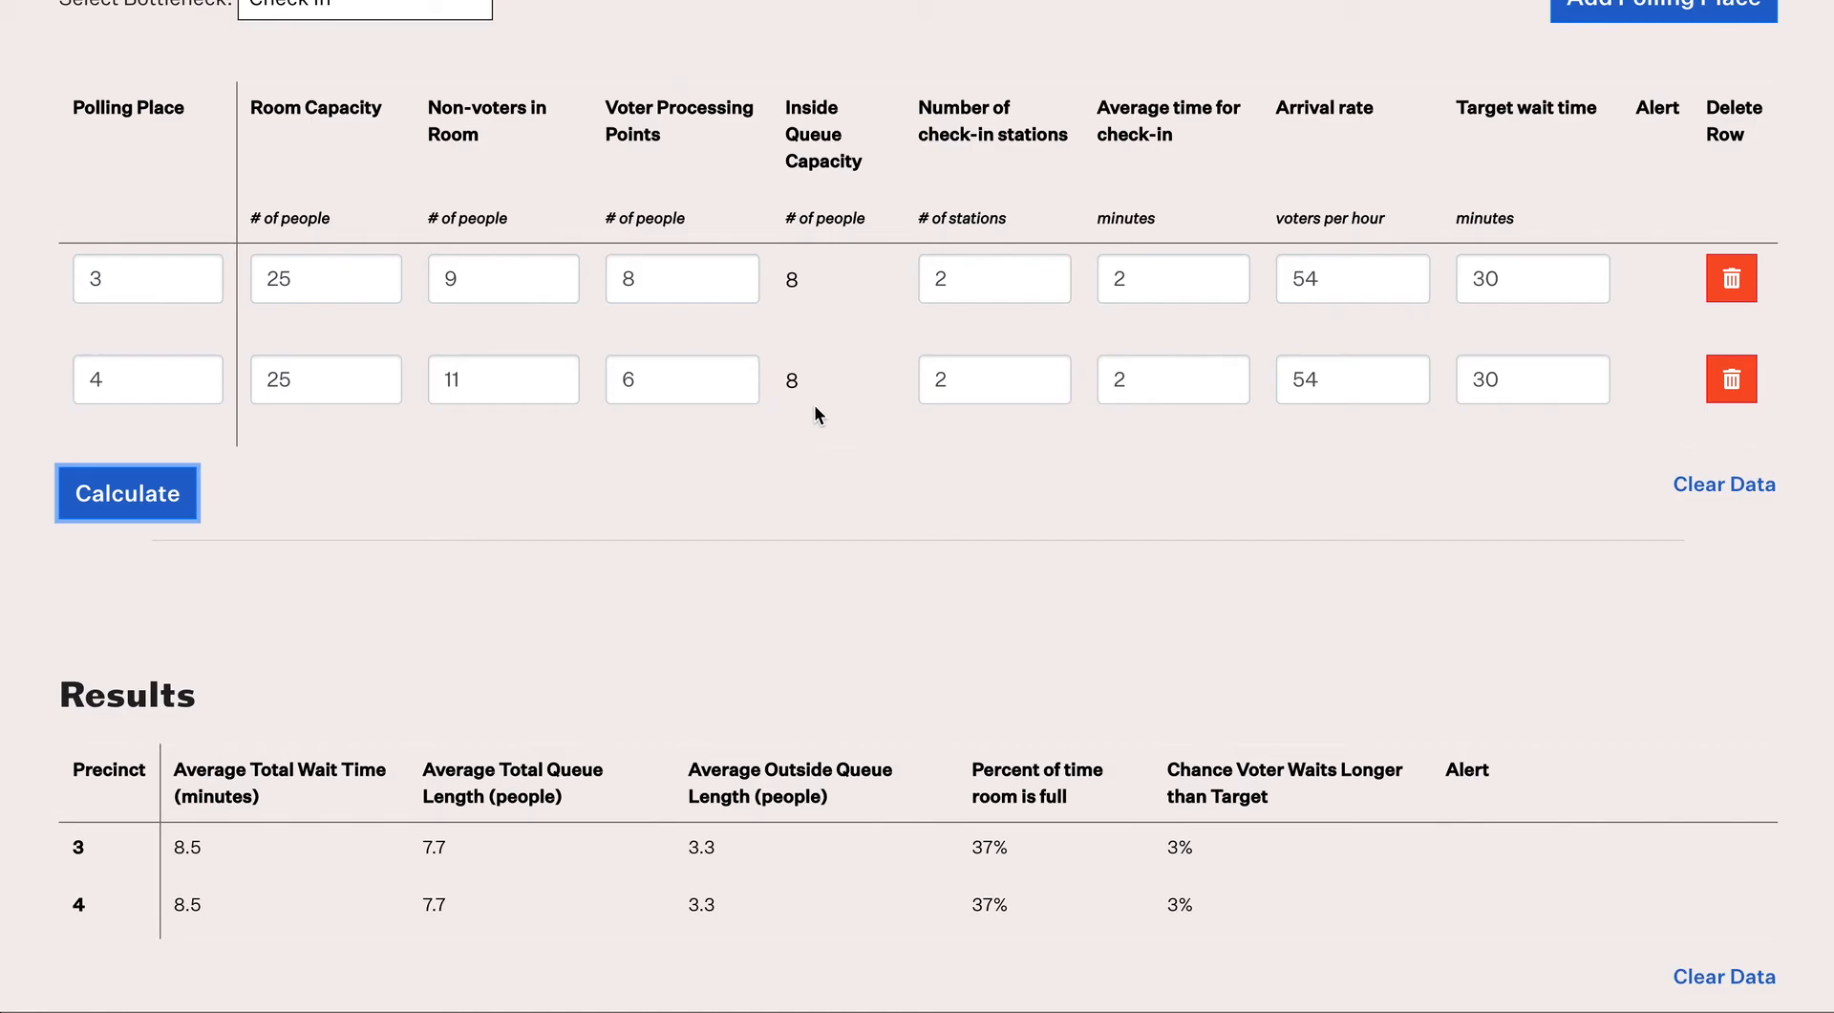
scroll(817, 405, up, 1)
Step: Add polling place rows 5 and 6
mouse_move(1593, 105)
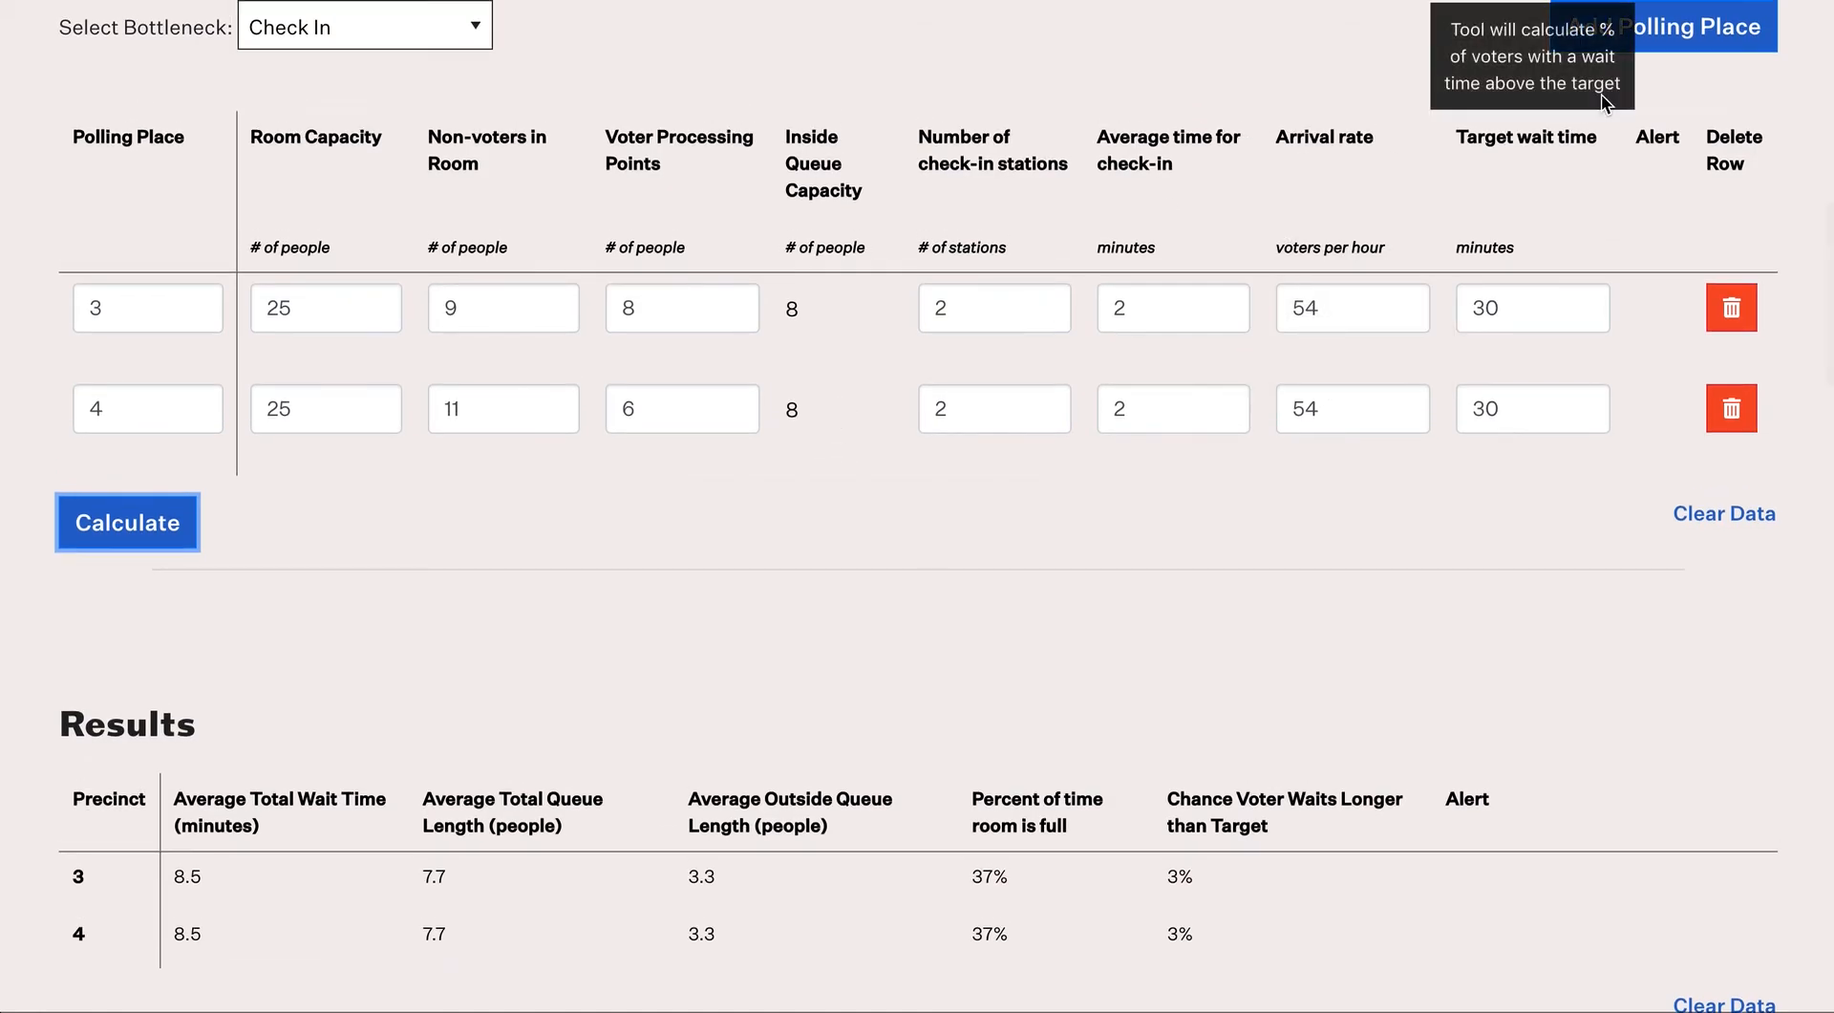
click(1674, 35)
click(1672, 39)
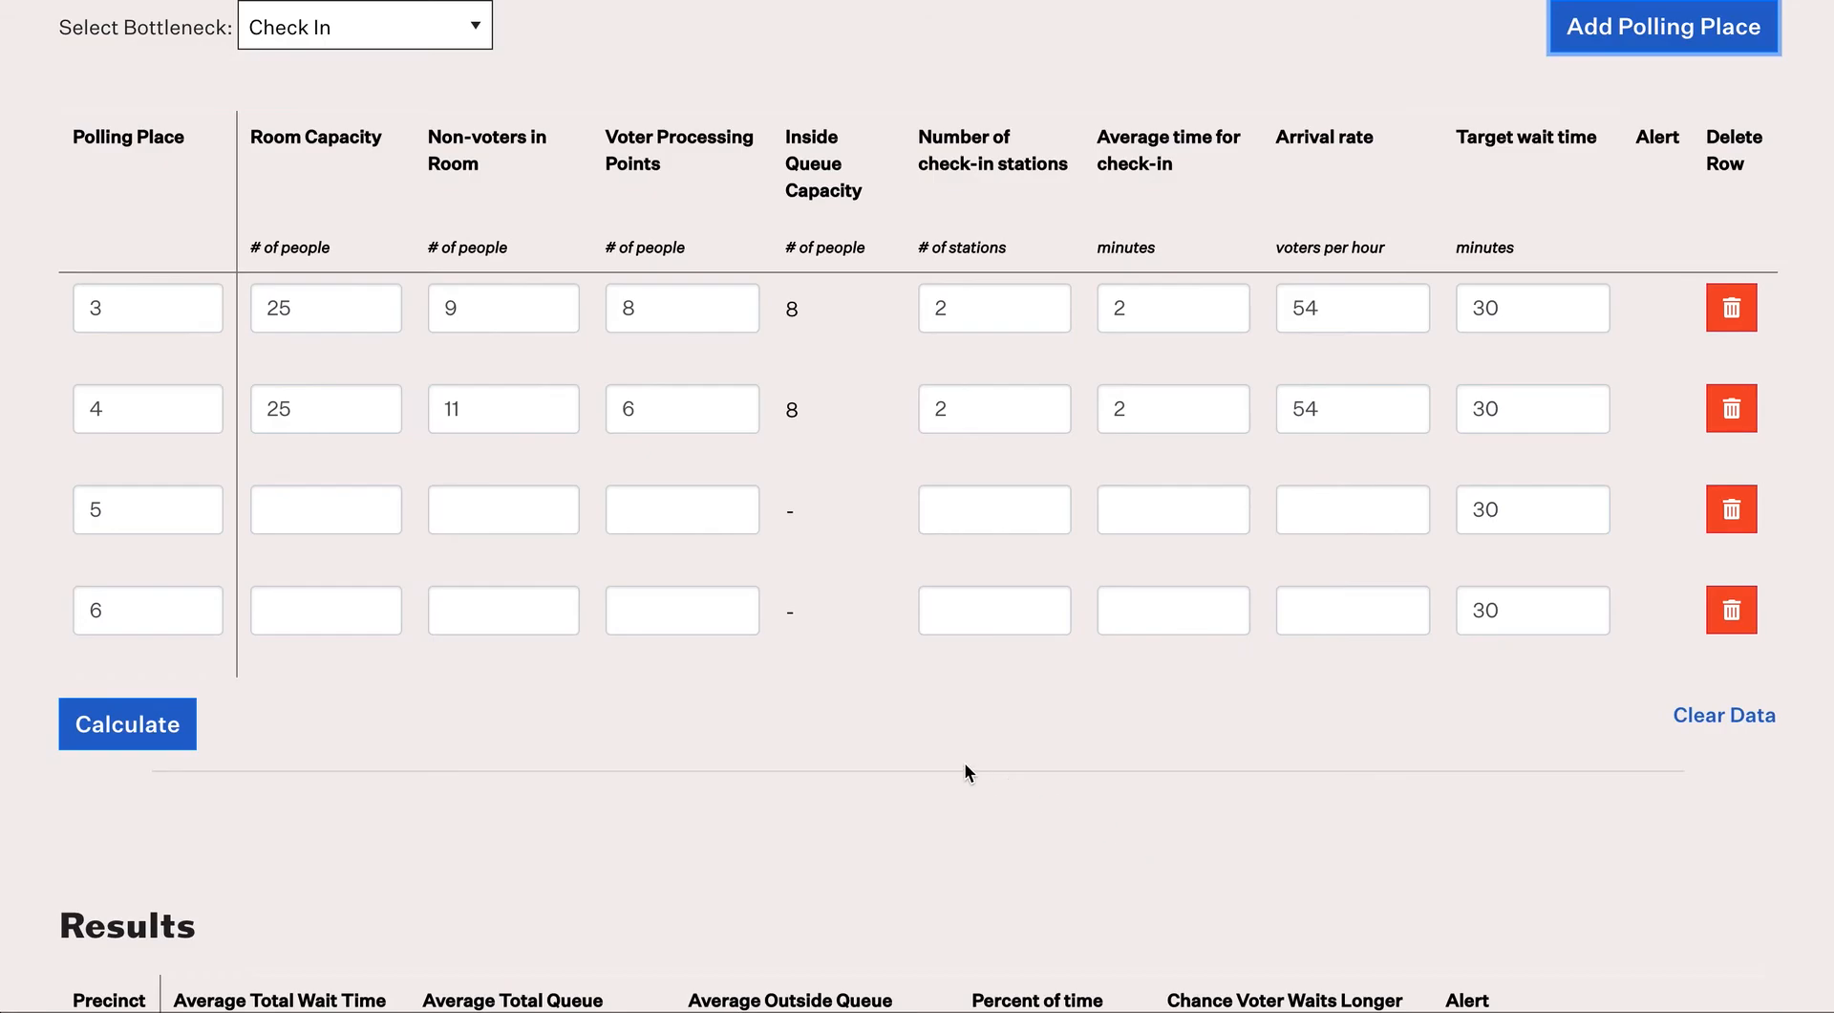
Step: Rename the four polling places slow, medium, fast and too fast
drag(135, 306, 63, 315)
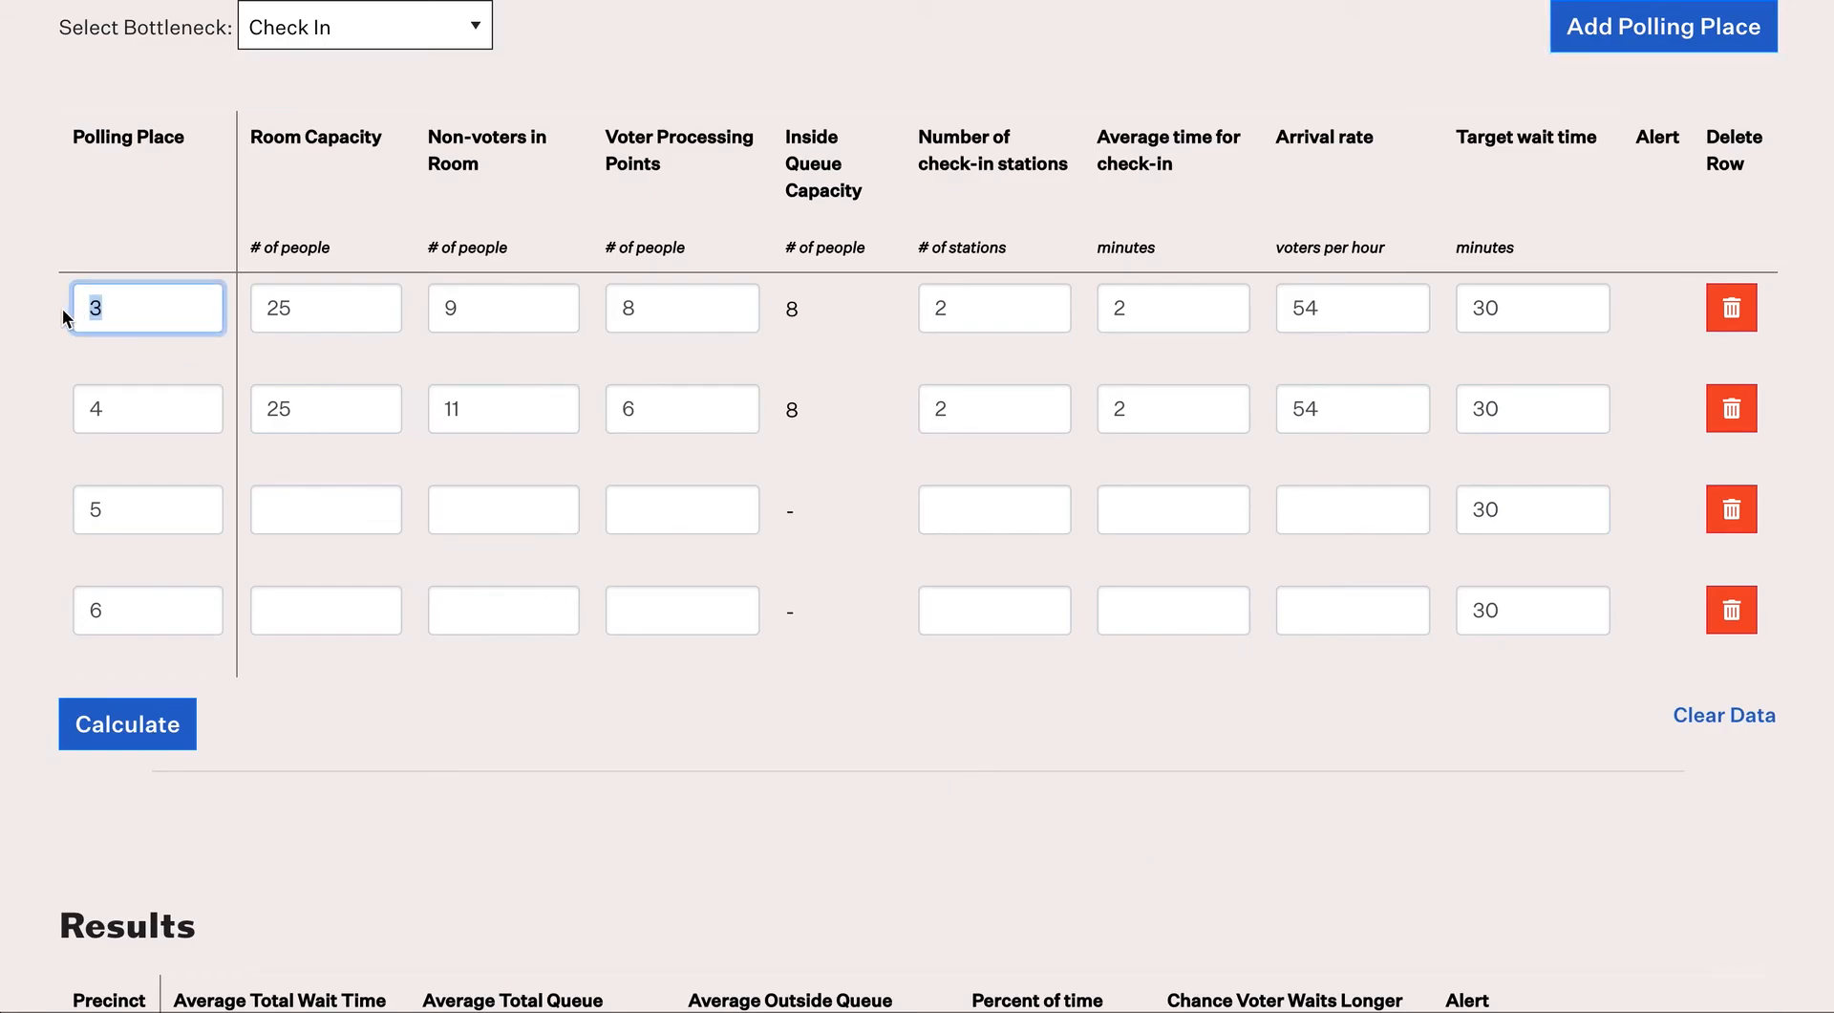
text(slow)
drag(111, 394, 61, 412)
text(fedium)
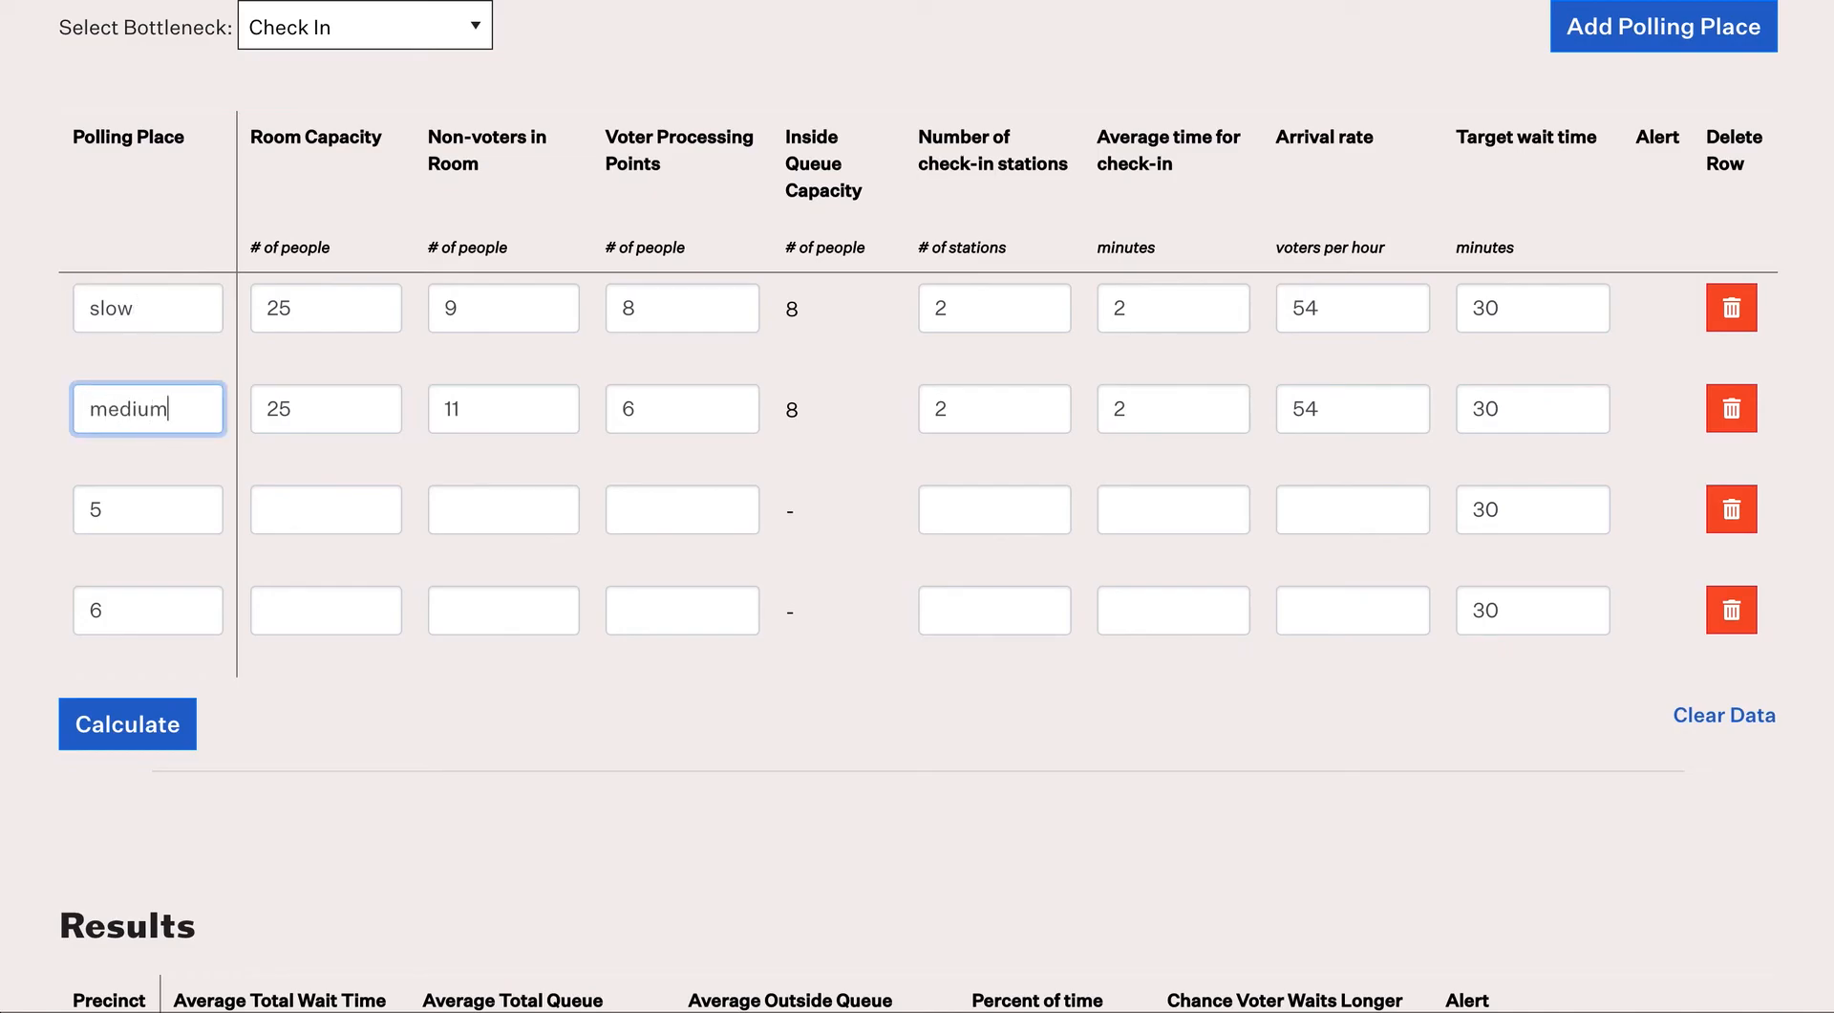
drag(106, 486, 74, 515)
text(fast)
drag(134, 593, 53, 615)
text(too fast)
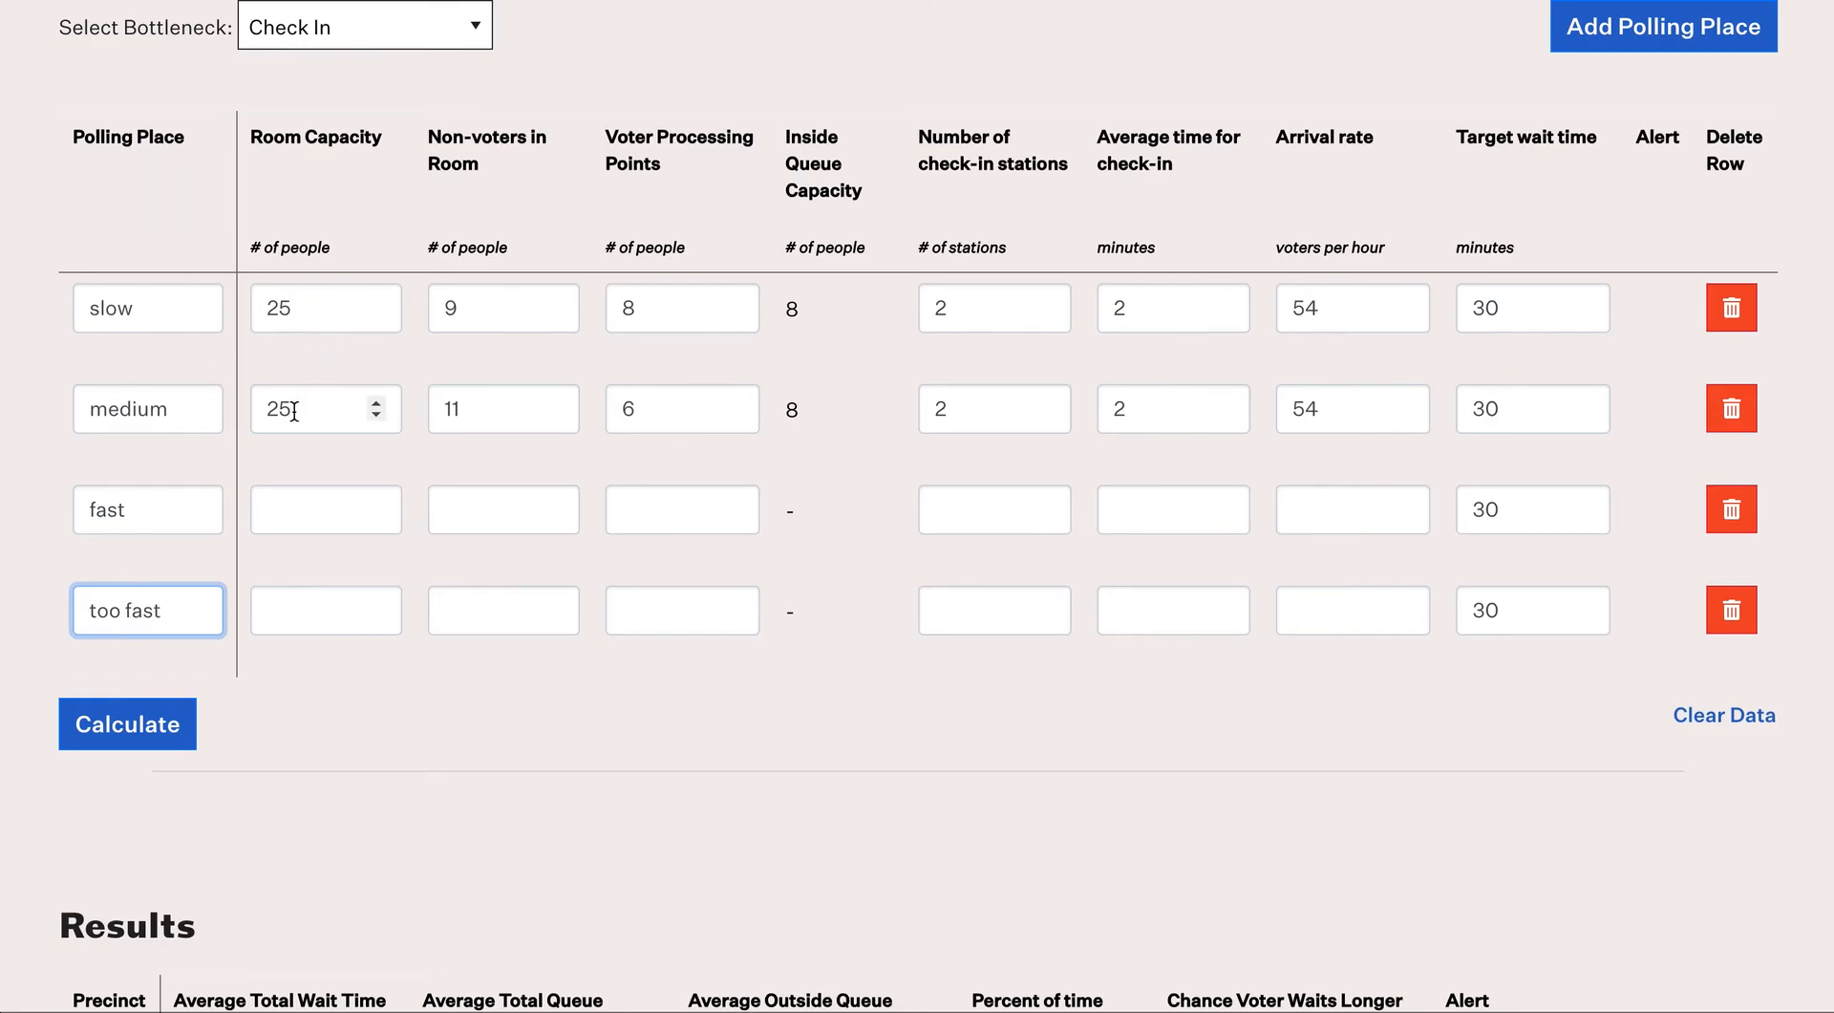
Step: Change medium's non-voters from 11 to 9 and processing points to 8
drag(474, 408, 384, 409)
text(9)
key(Tab)
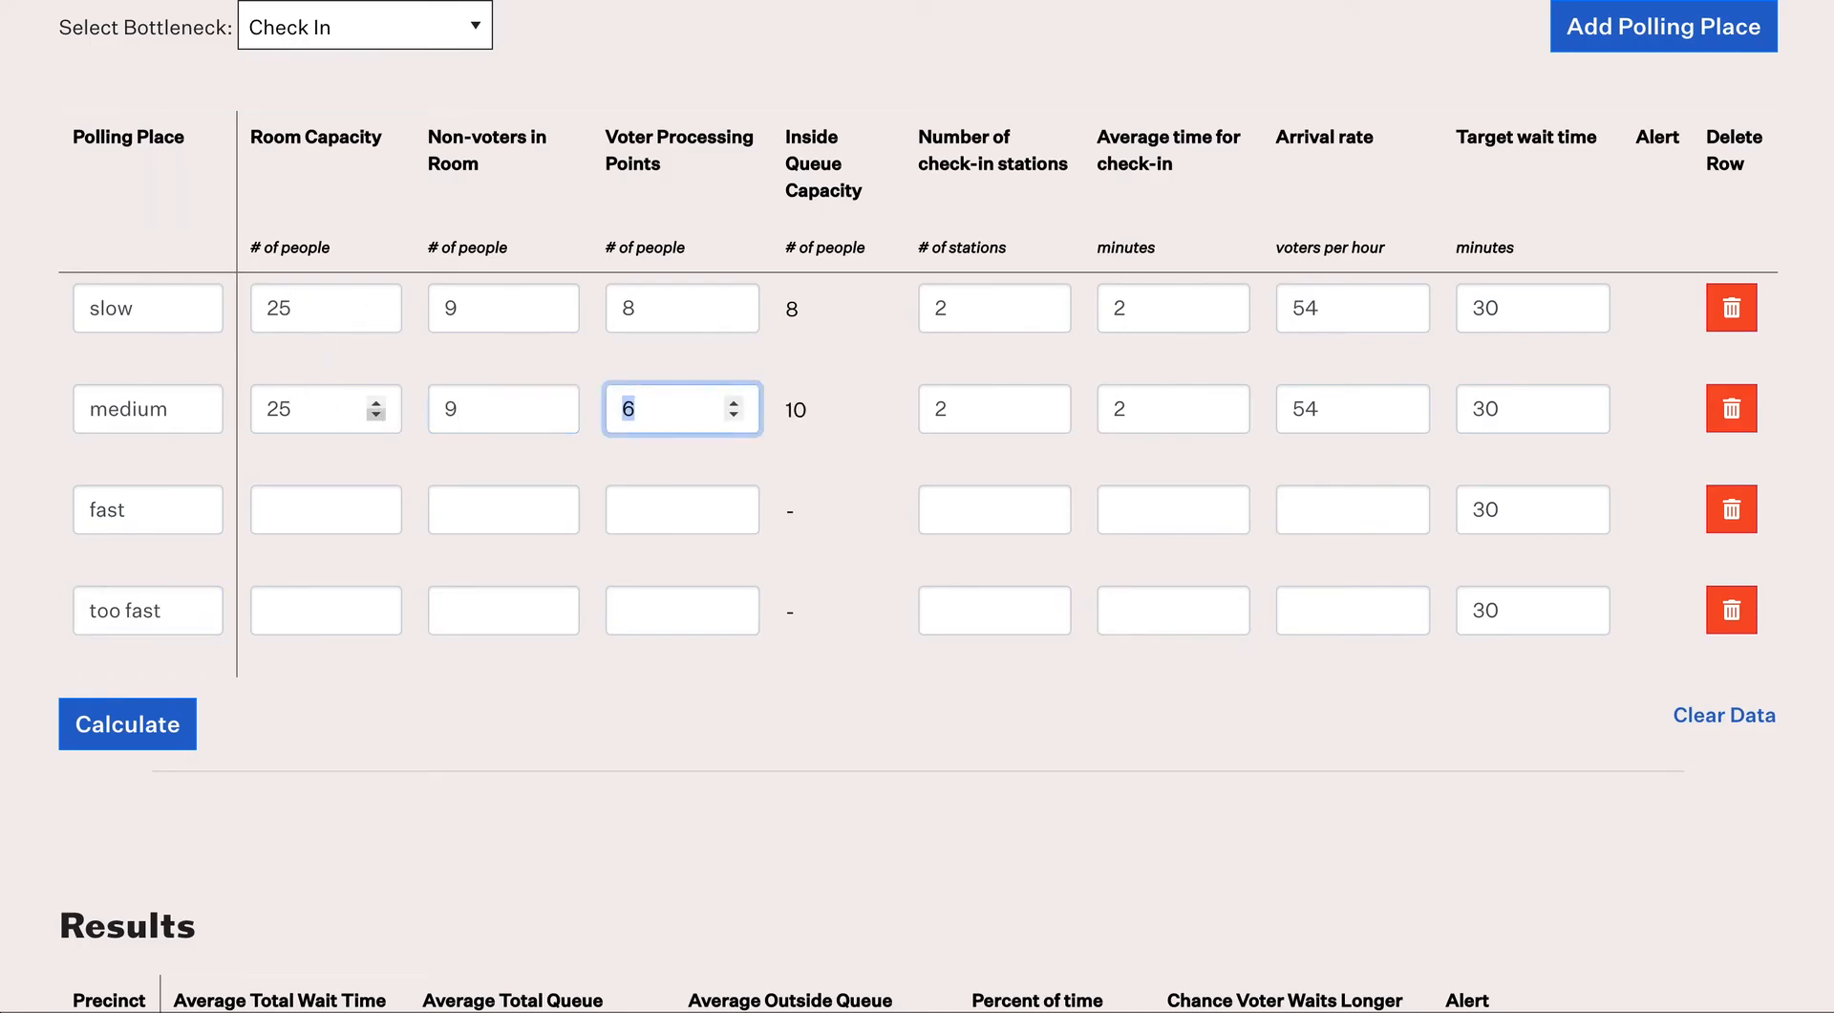
text(8)
key(Tab)
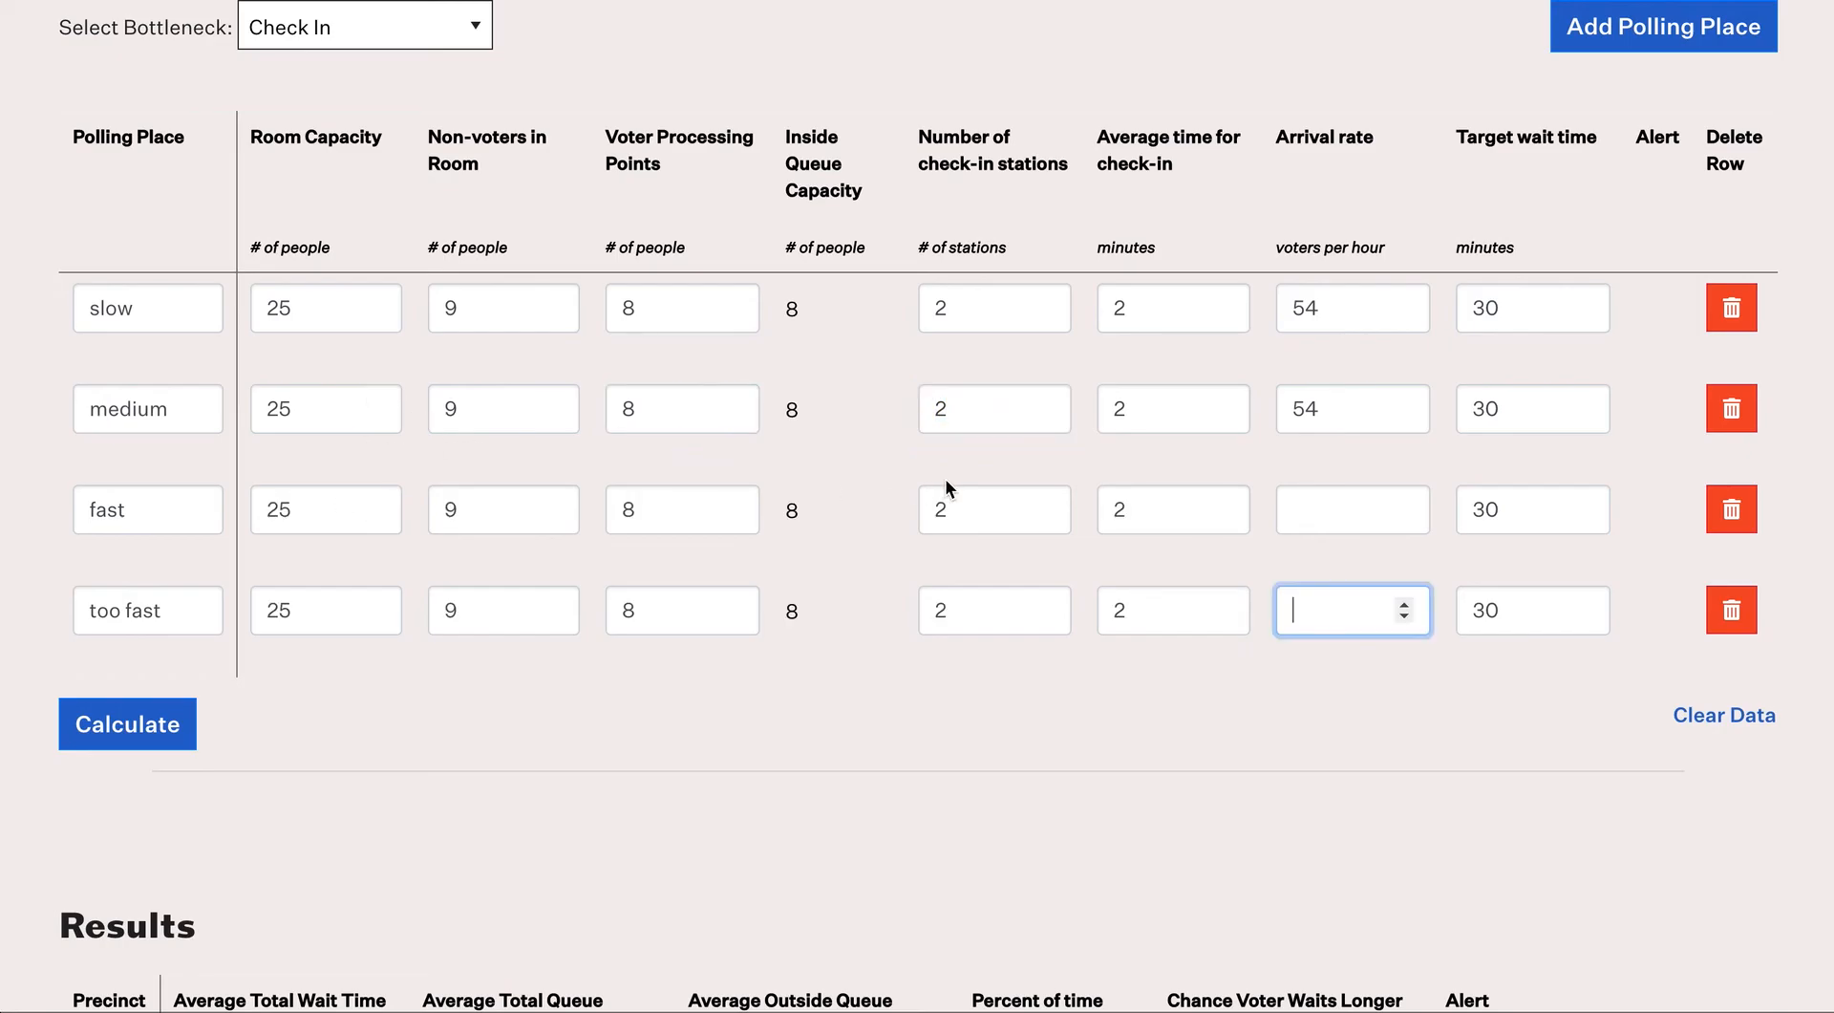
Step: Enter arrival rates 56, 58 and 60 per hour, flagging medium and fast near capacity, too fast over
drag(1350, 411, 1263, 417)
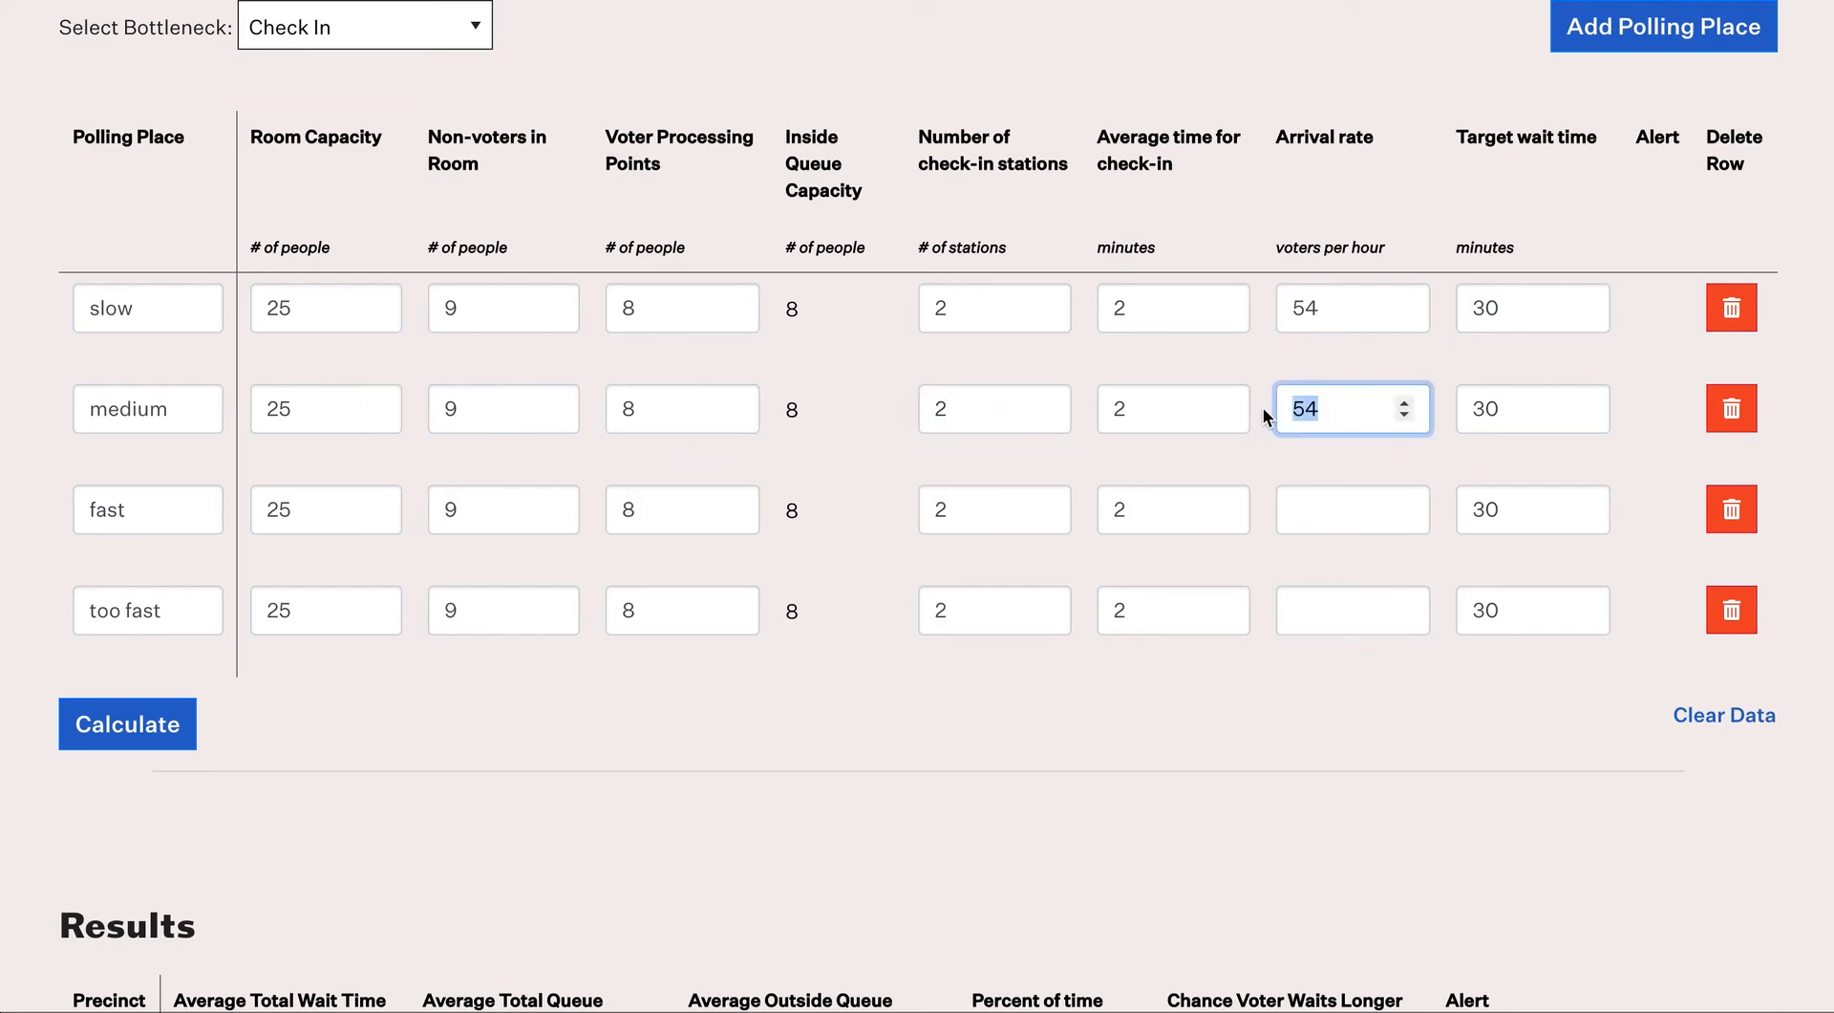
text(56)
click(1315, 515)
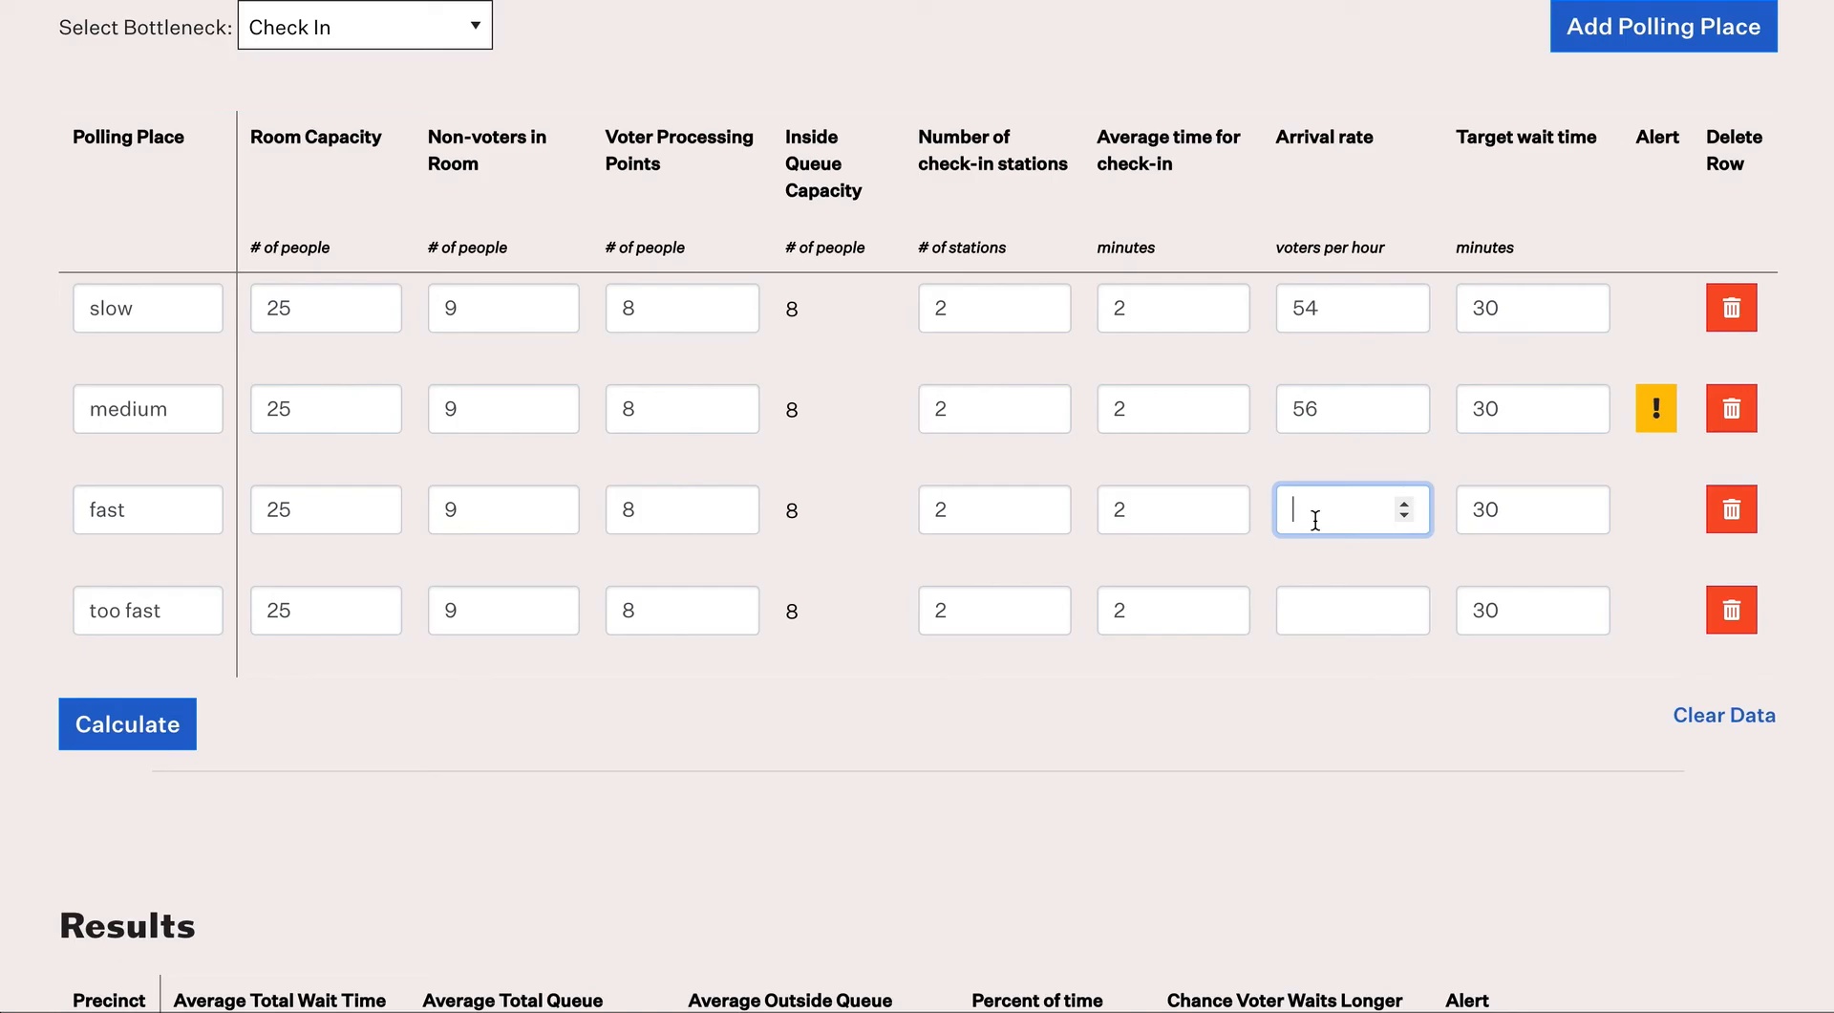
text(58)
click(1323, 609)
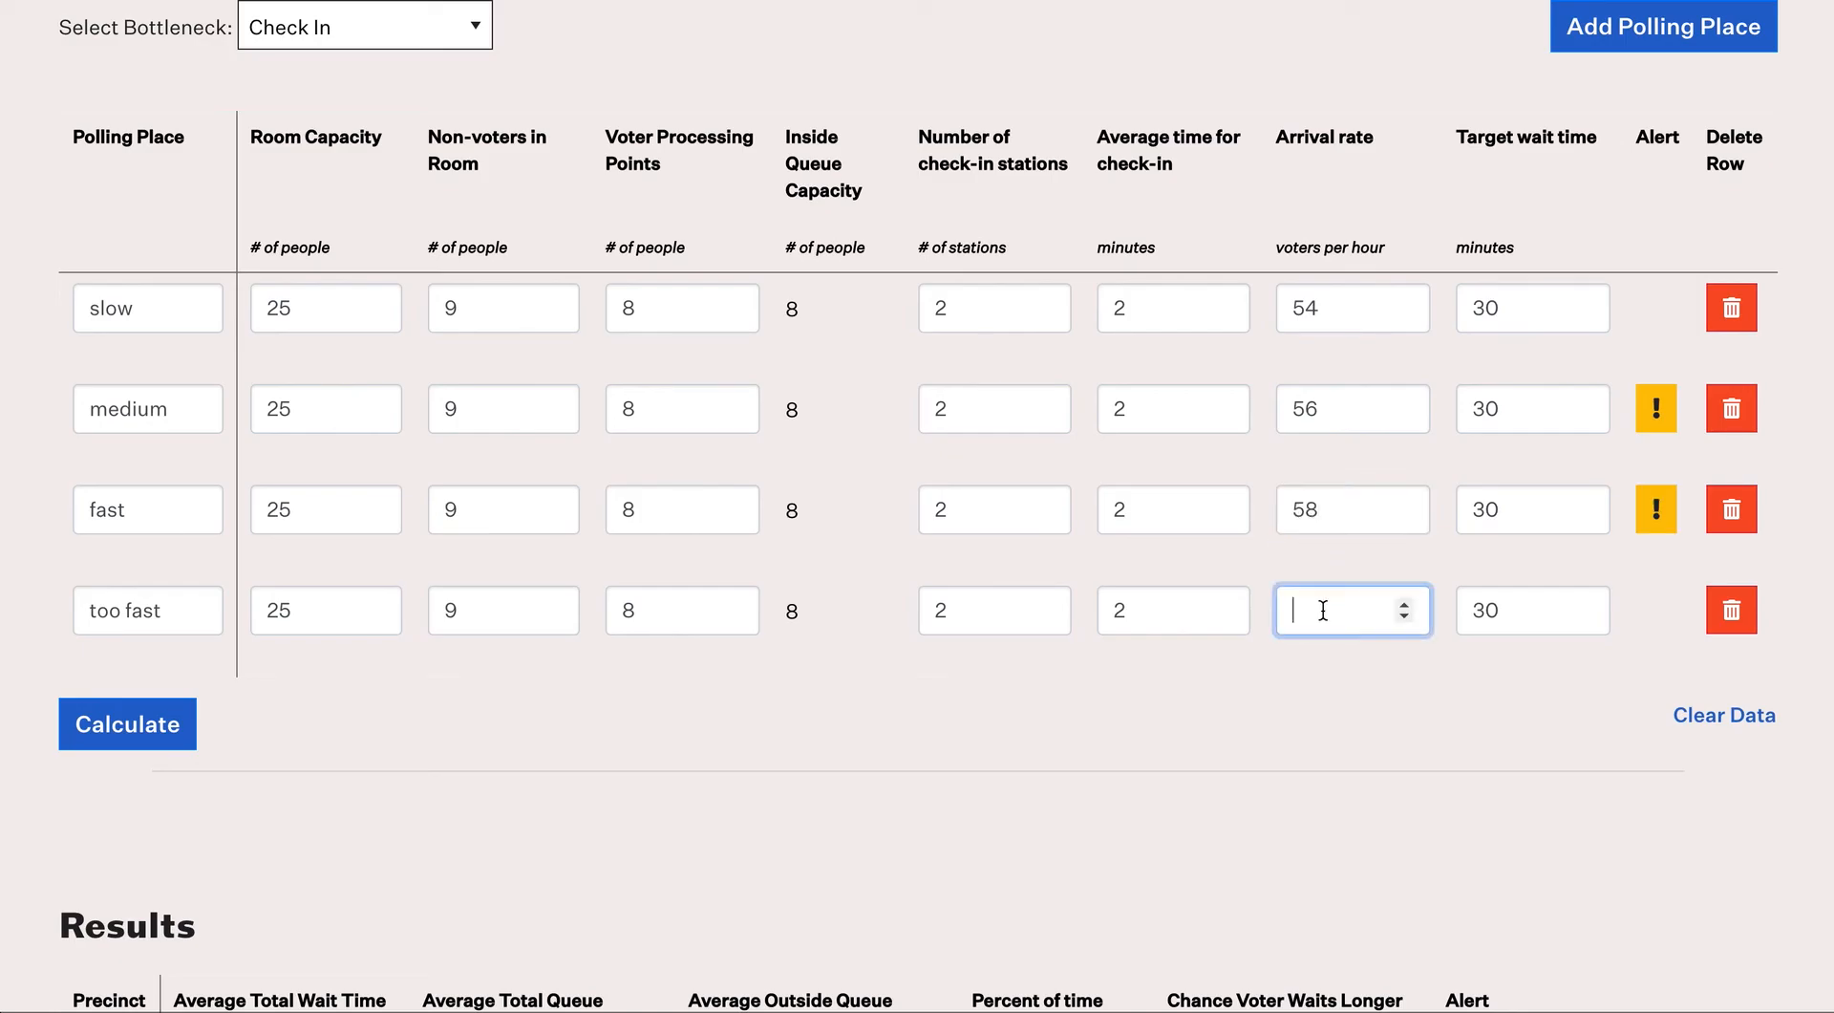
text(60)
click(1376, 509)
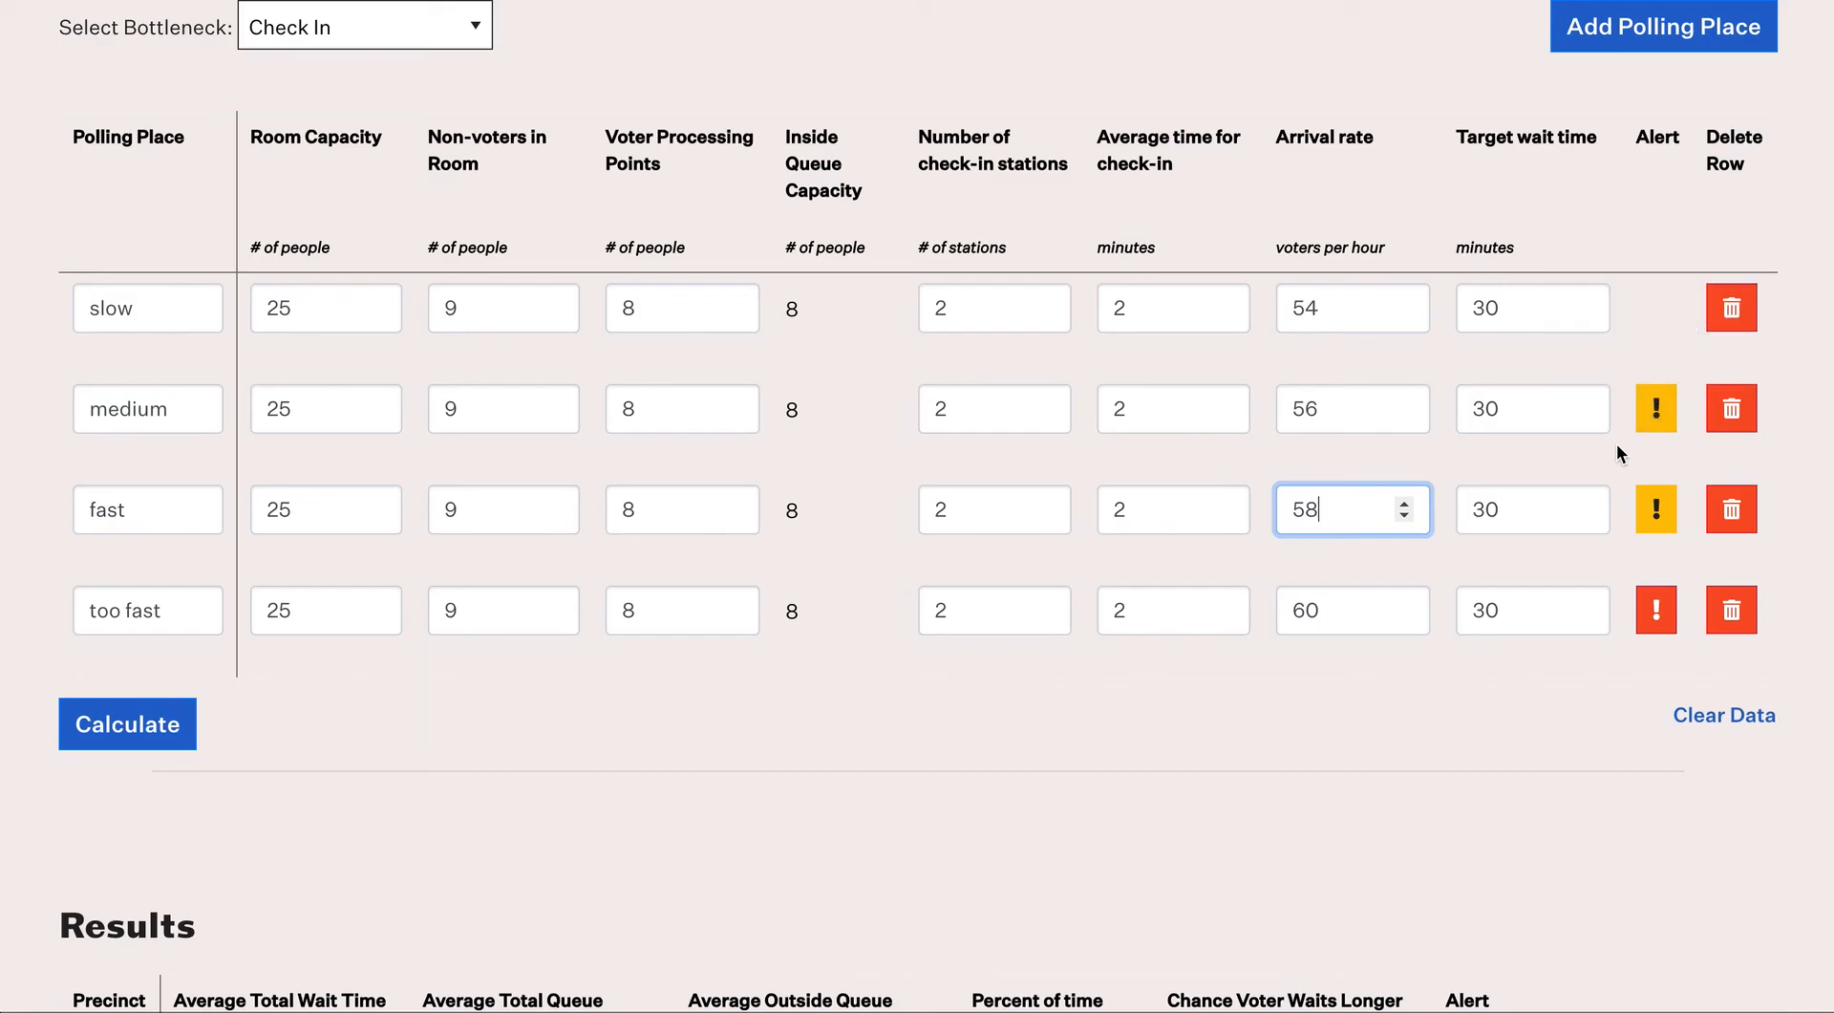
click(1349, 408)
click(1342, 516)
mouse_move(1656, 416)
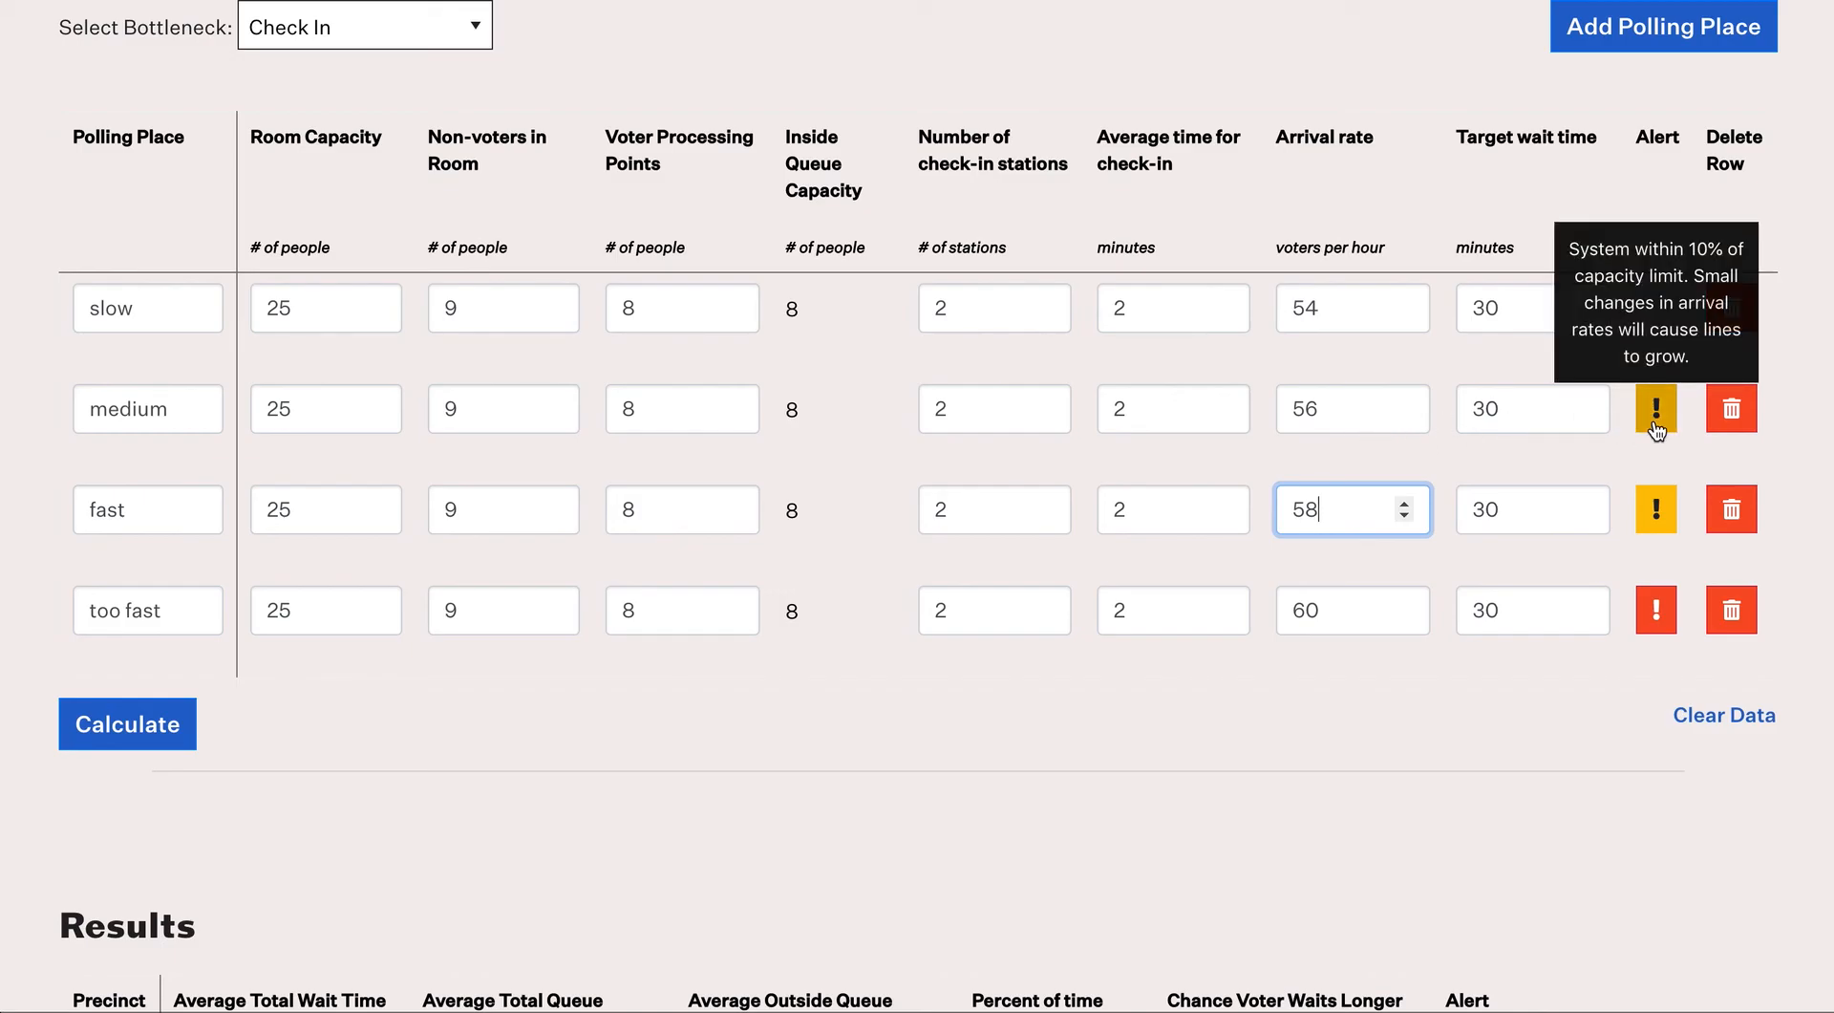
mouse_move(1658, 616)
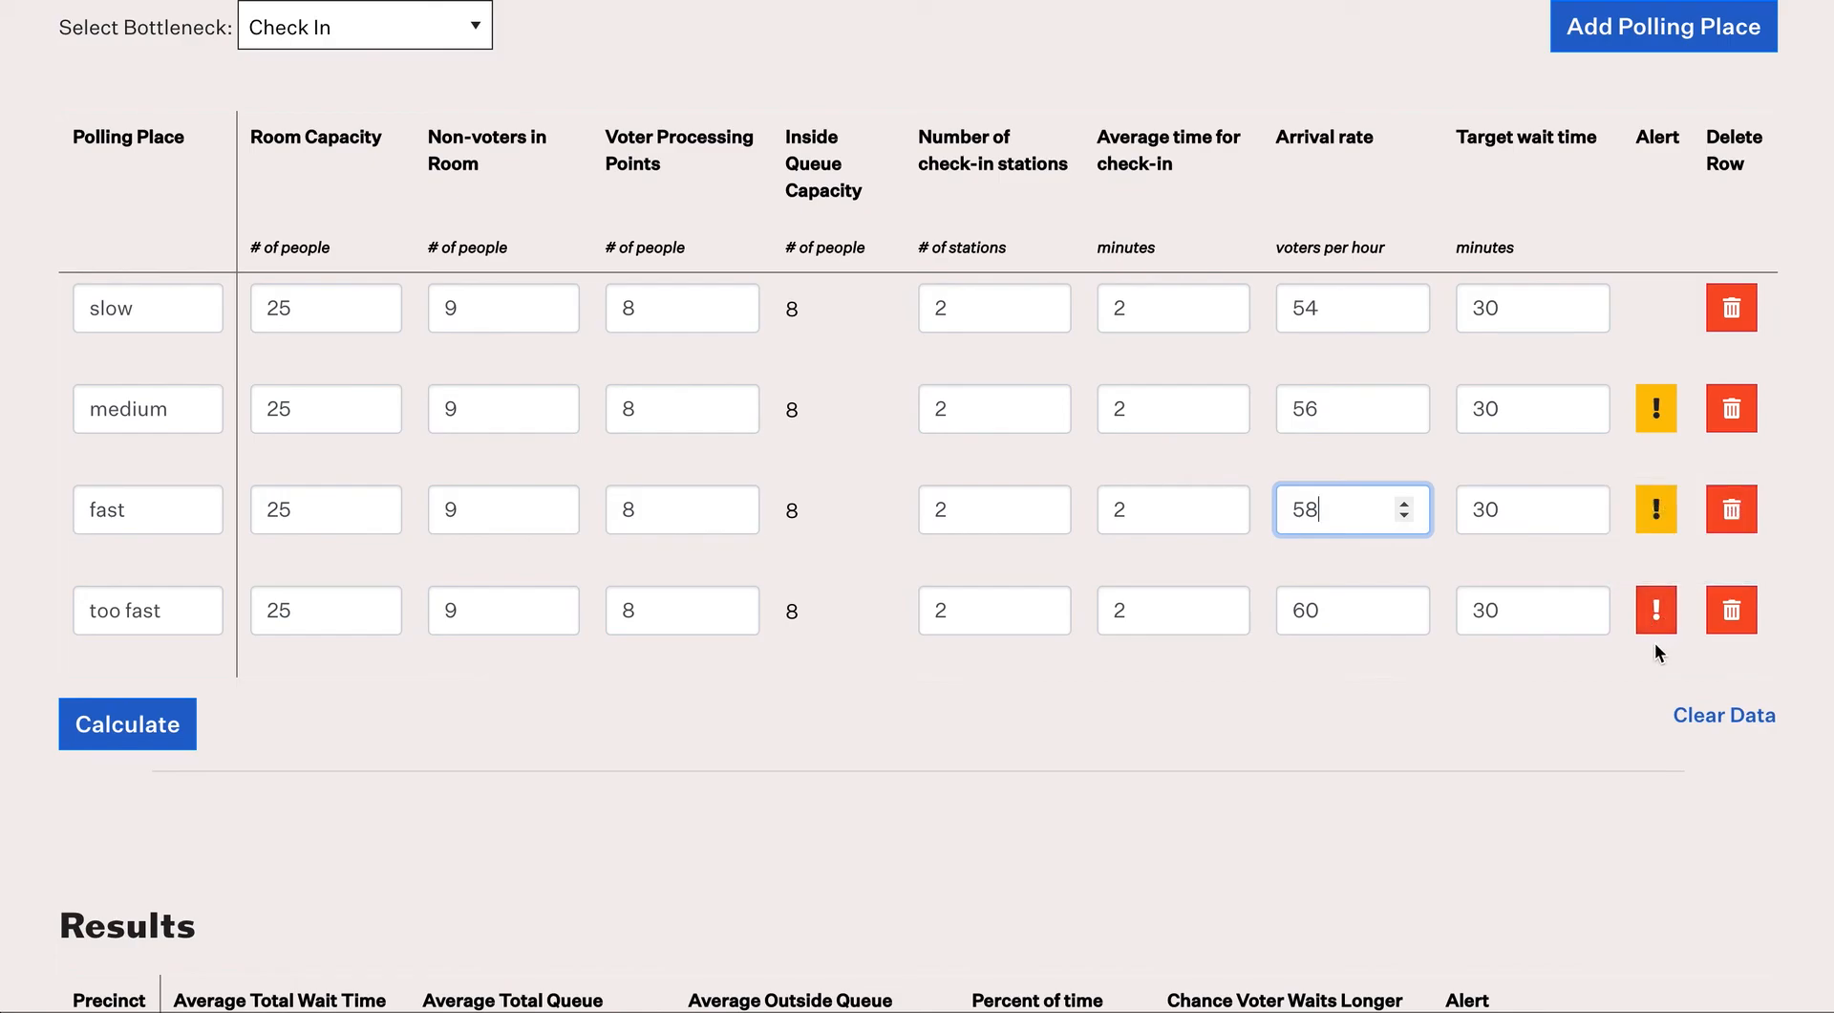
Step: Delete the too fast row and calculate: slow 8.5, medium 13.5, fast 28.3-minute waits
click(1732, 610)
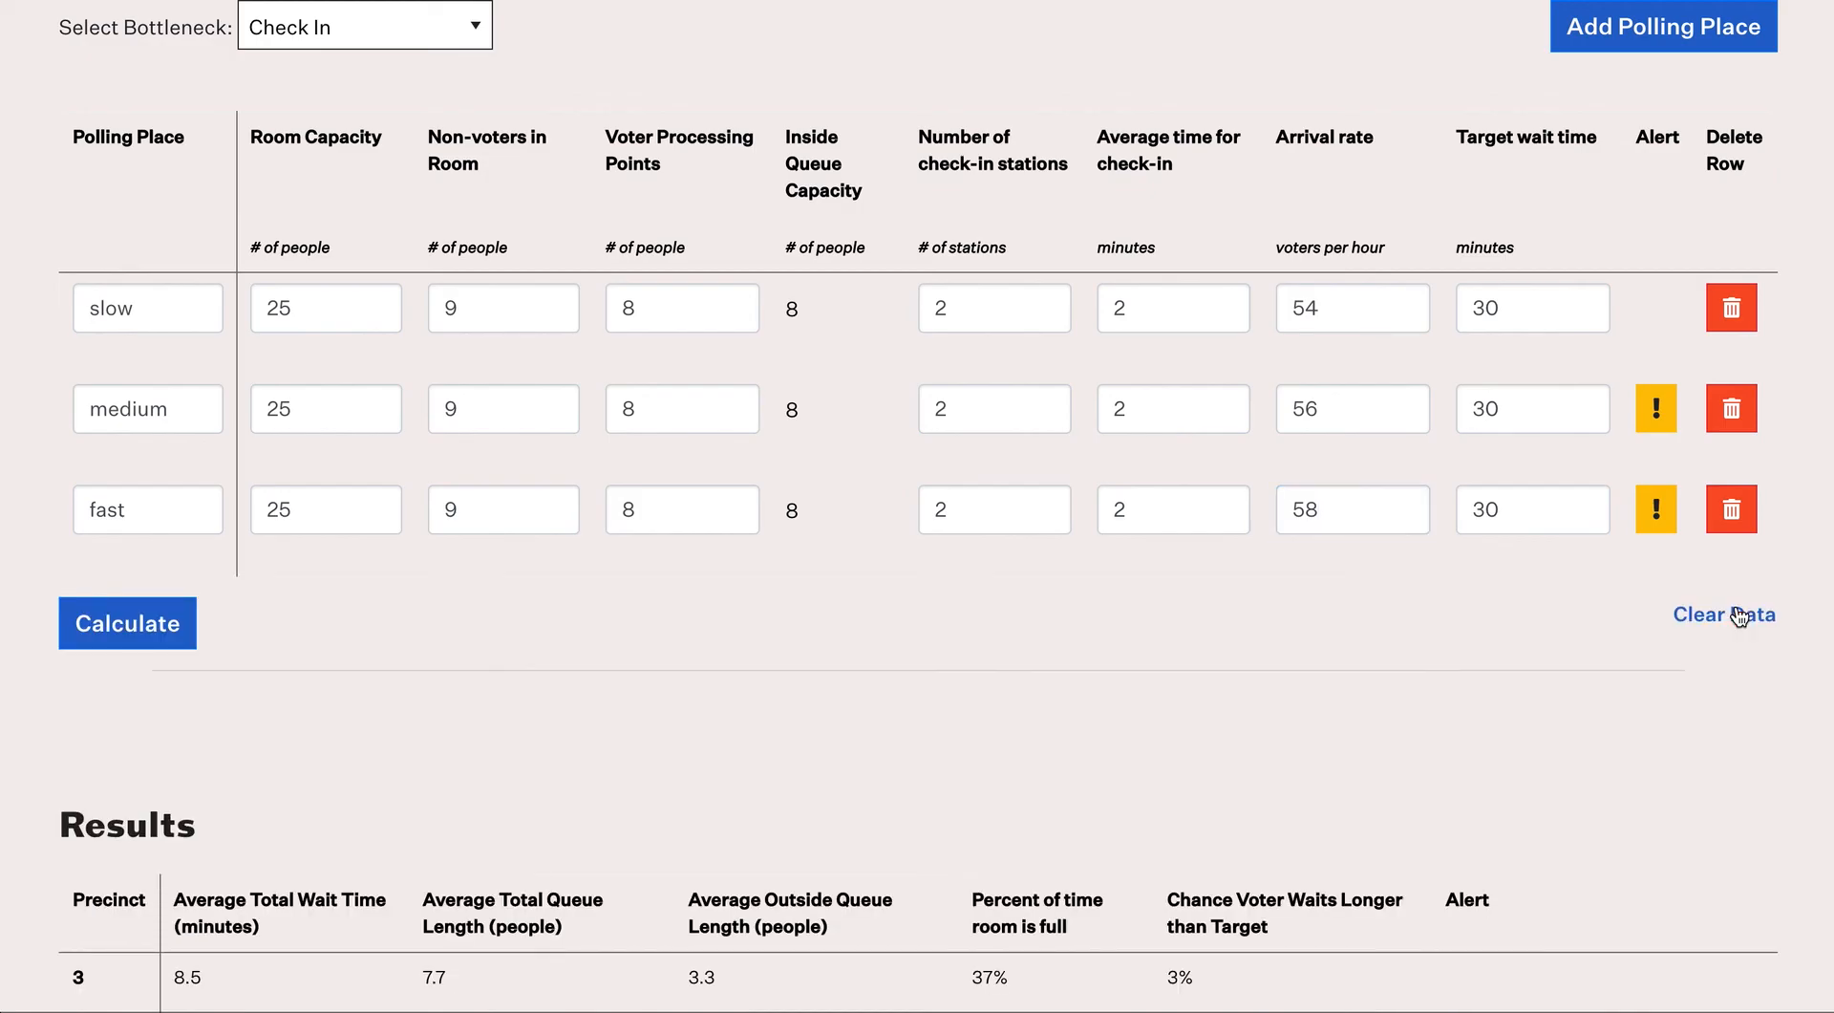
click(195, 642)
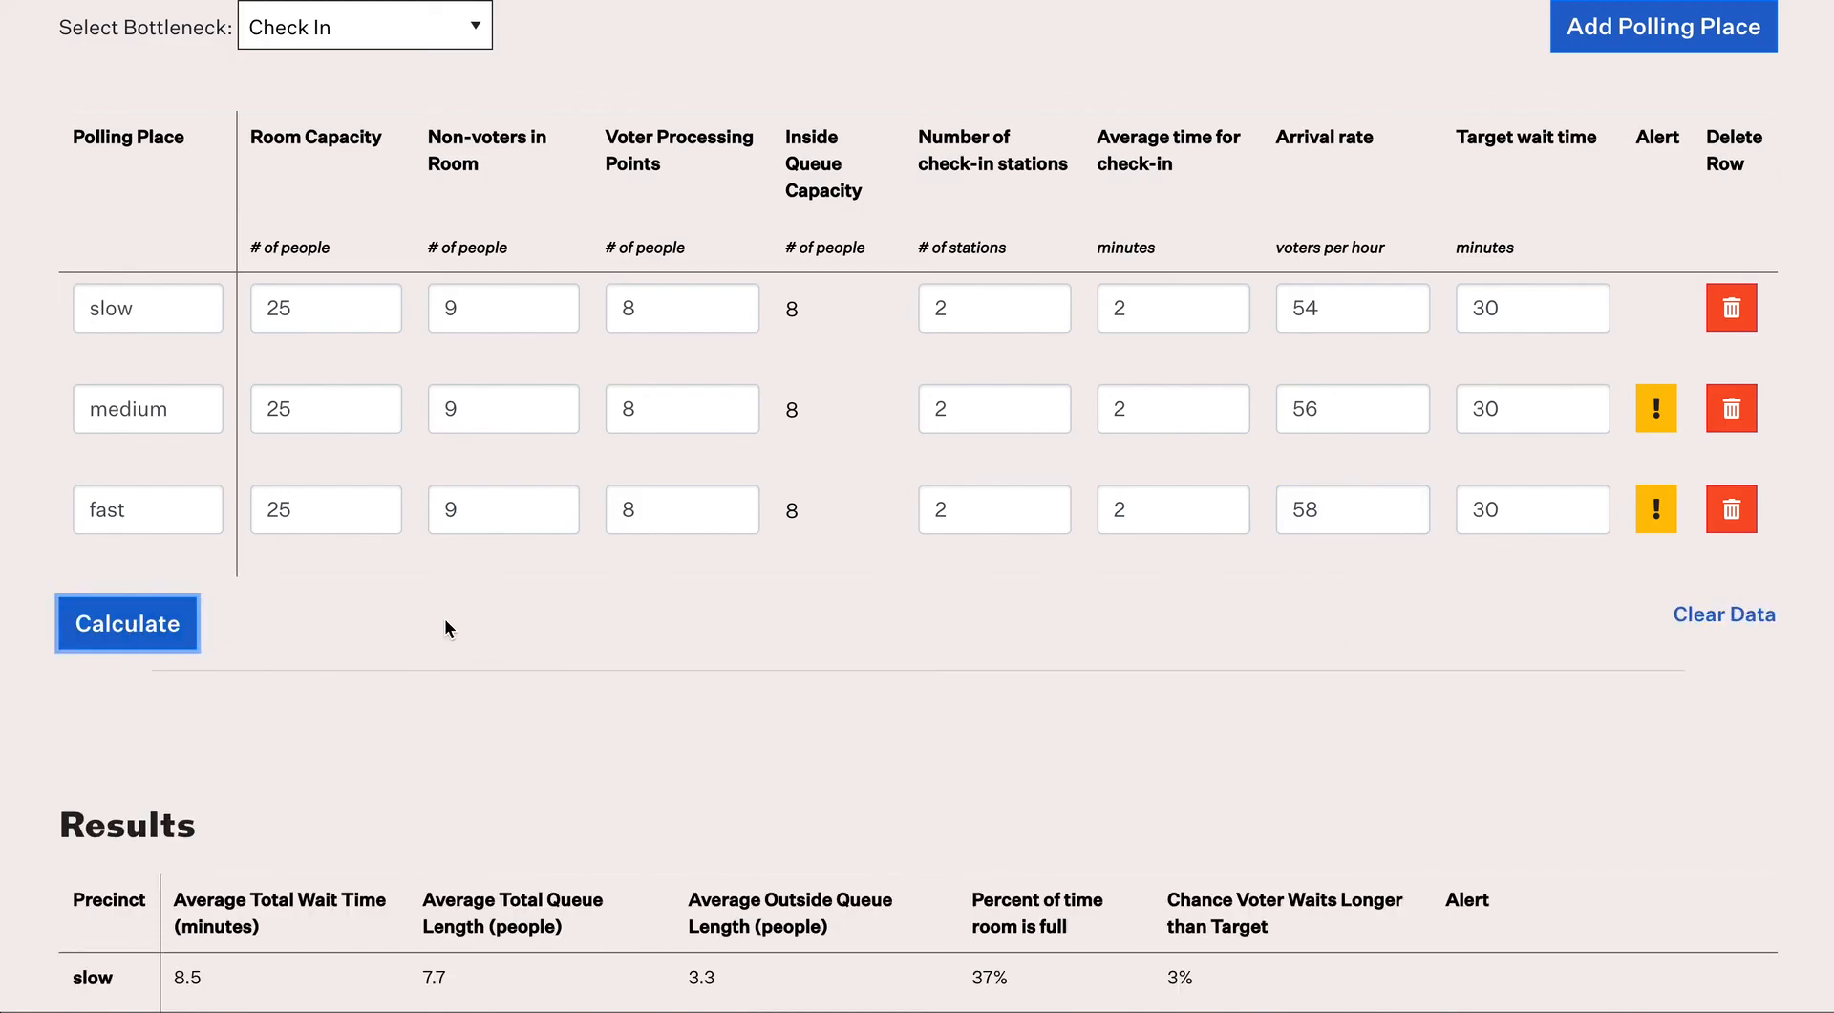
scroll(444, 627, down, 3)
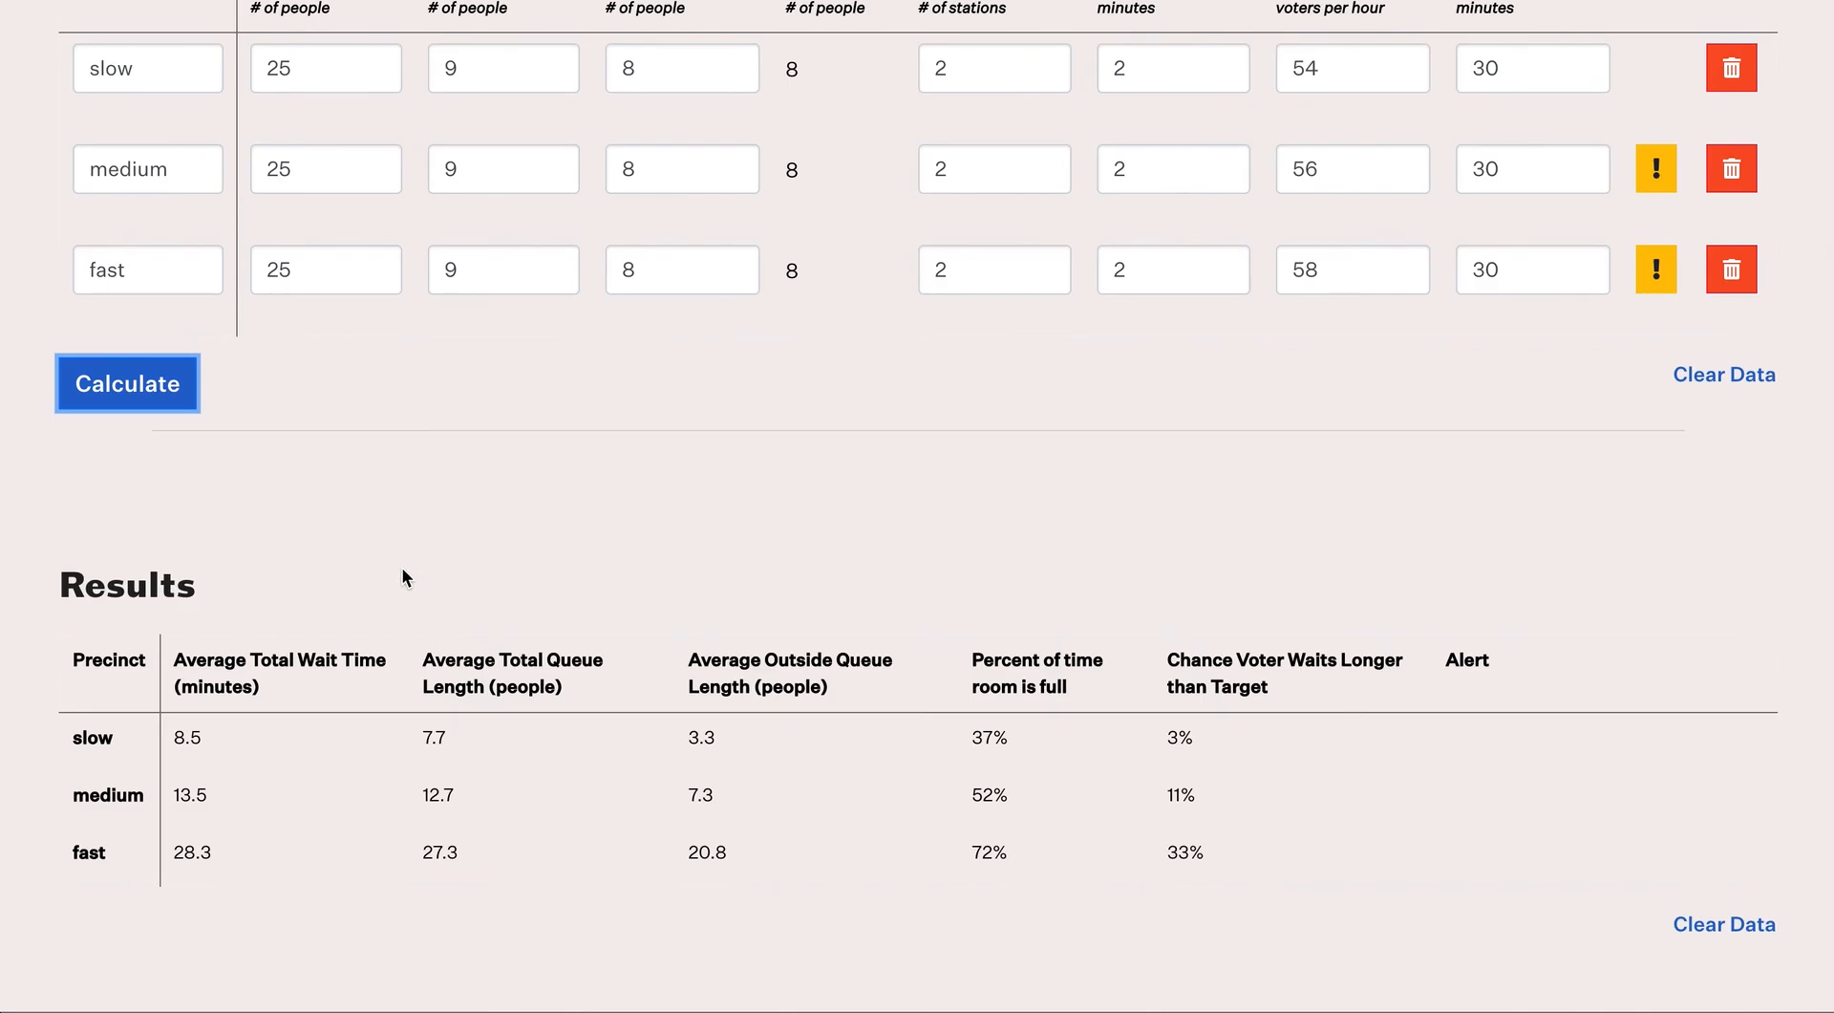
scroll(401, 565, up, 1)
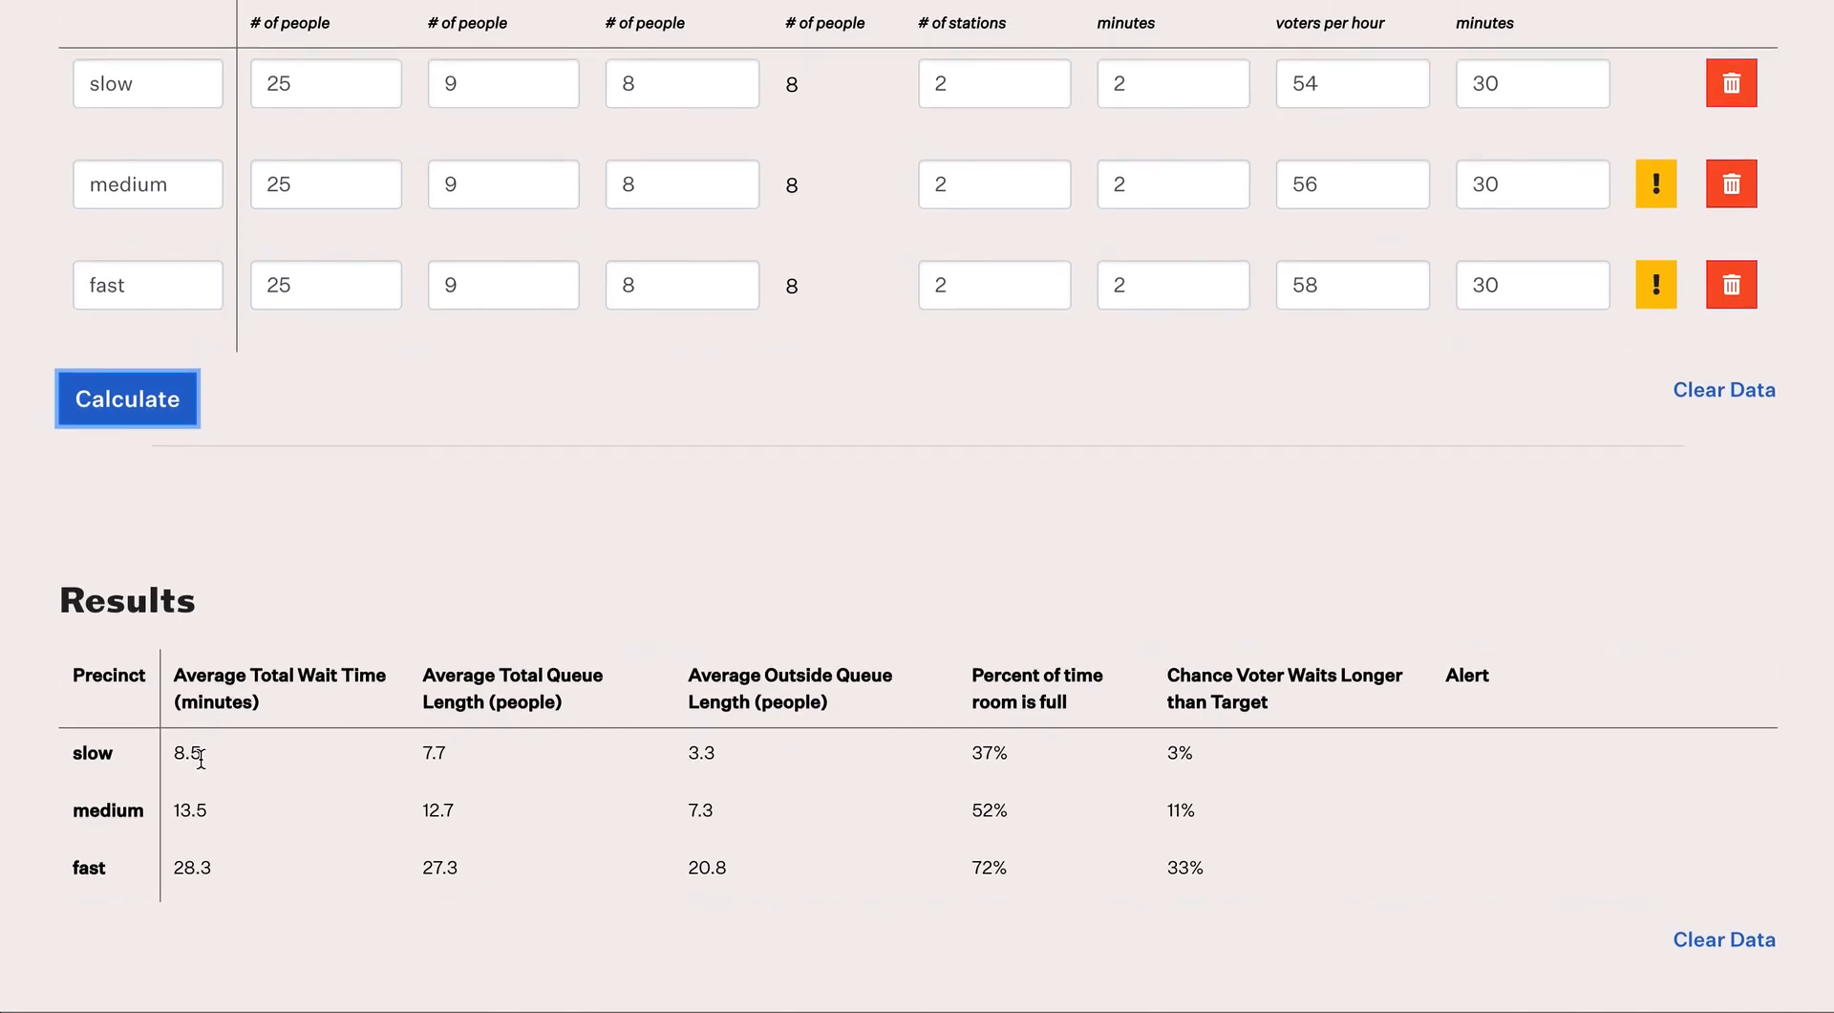
scroll(437, 576, up, 1)
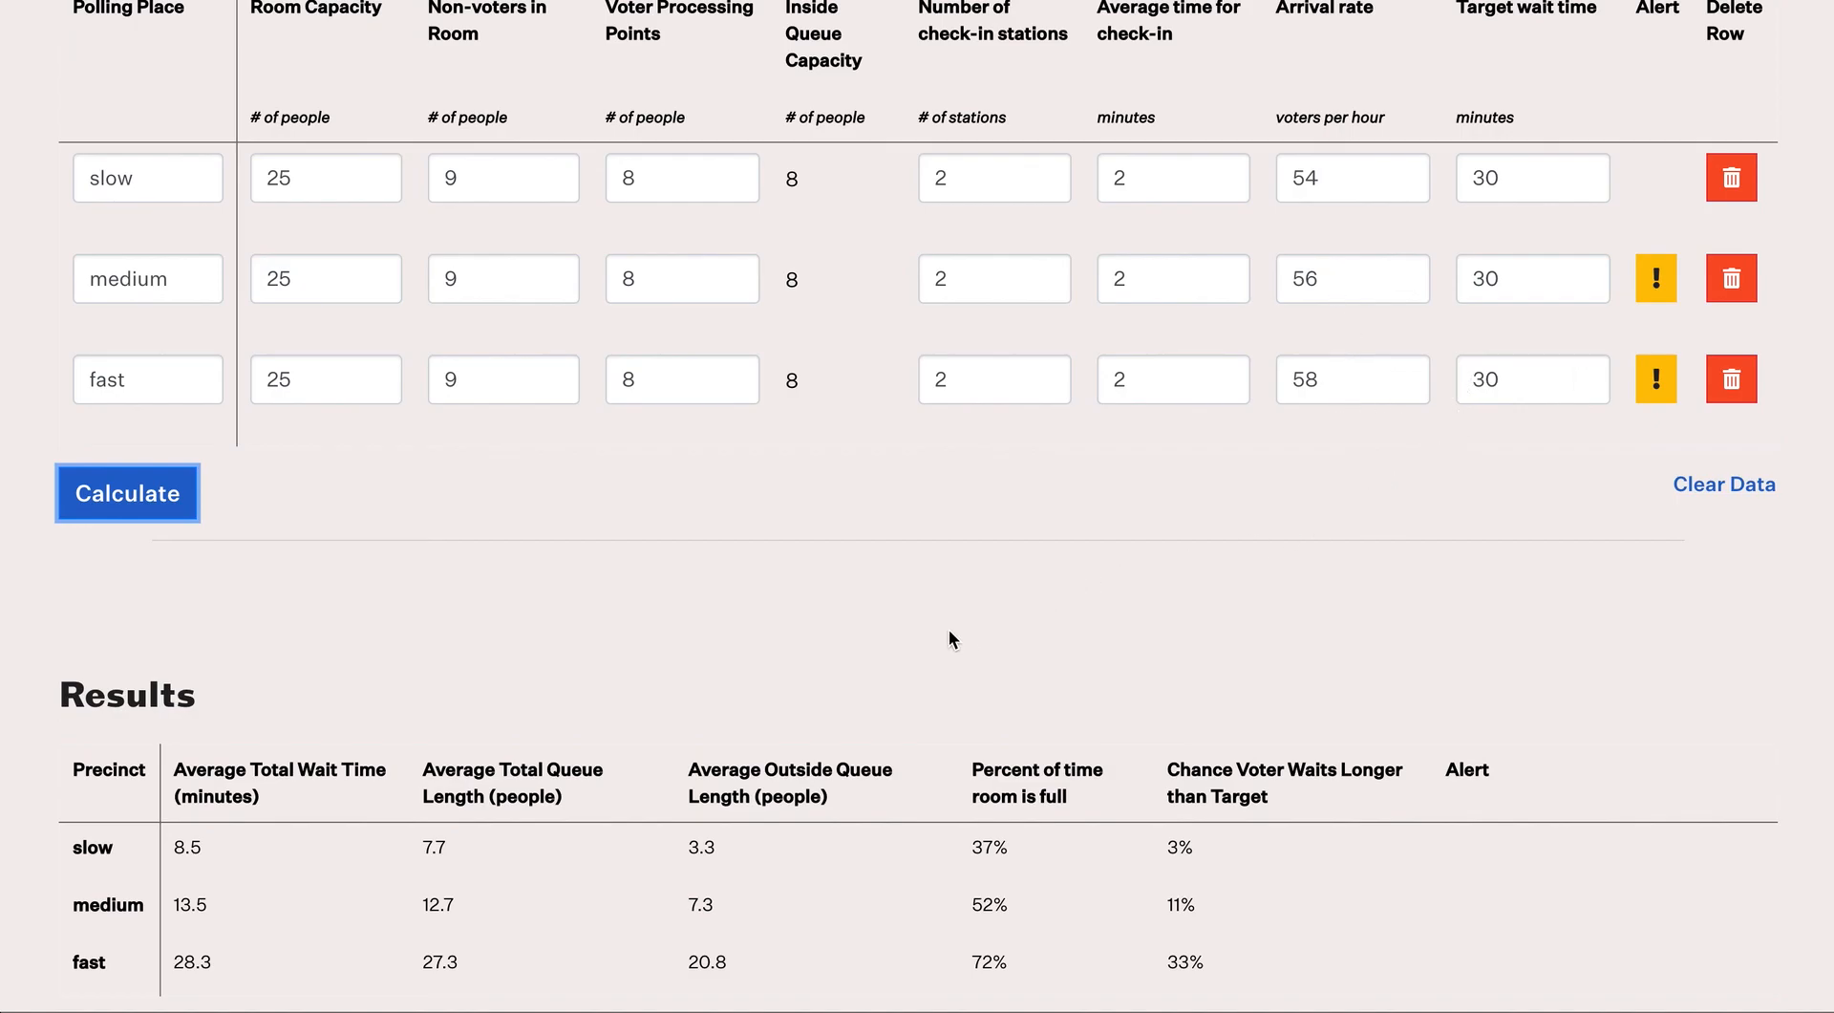
scroll(943, 630, down, 1)
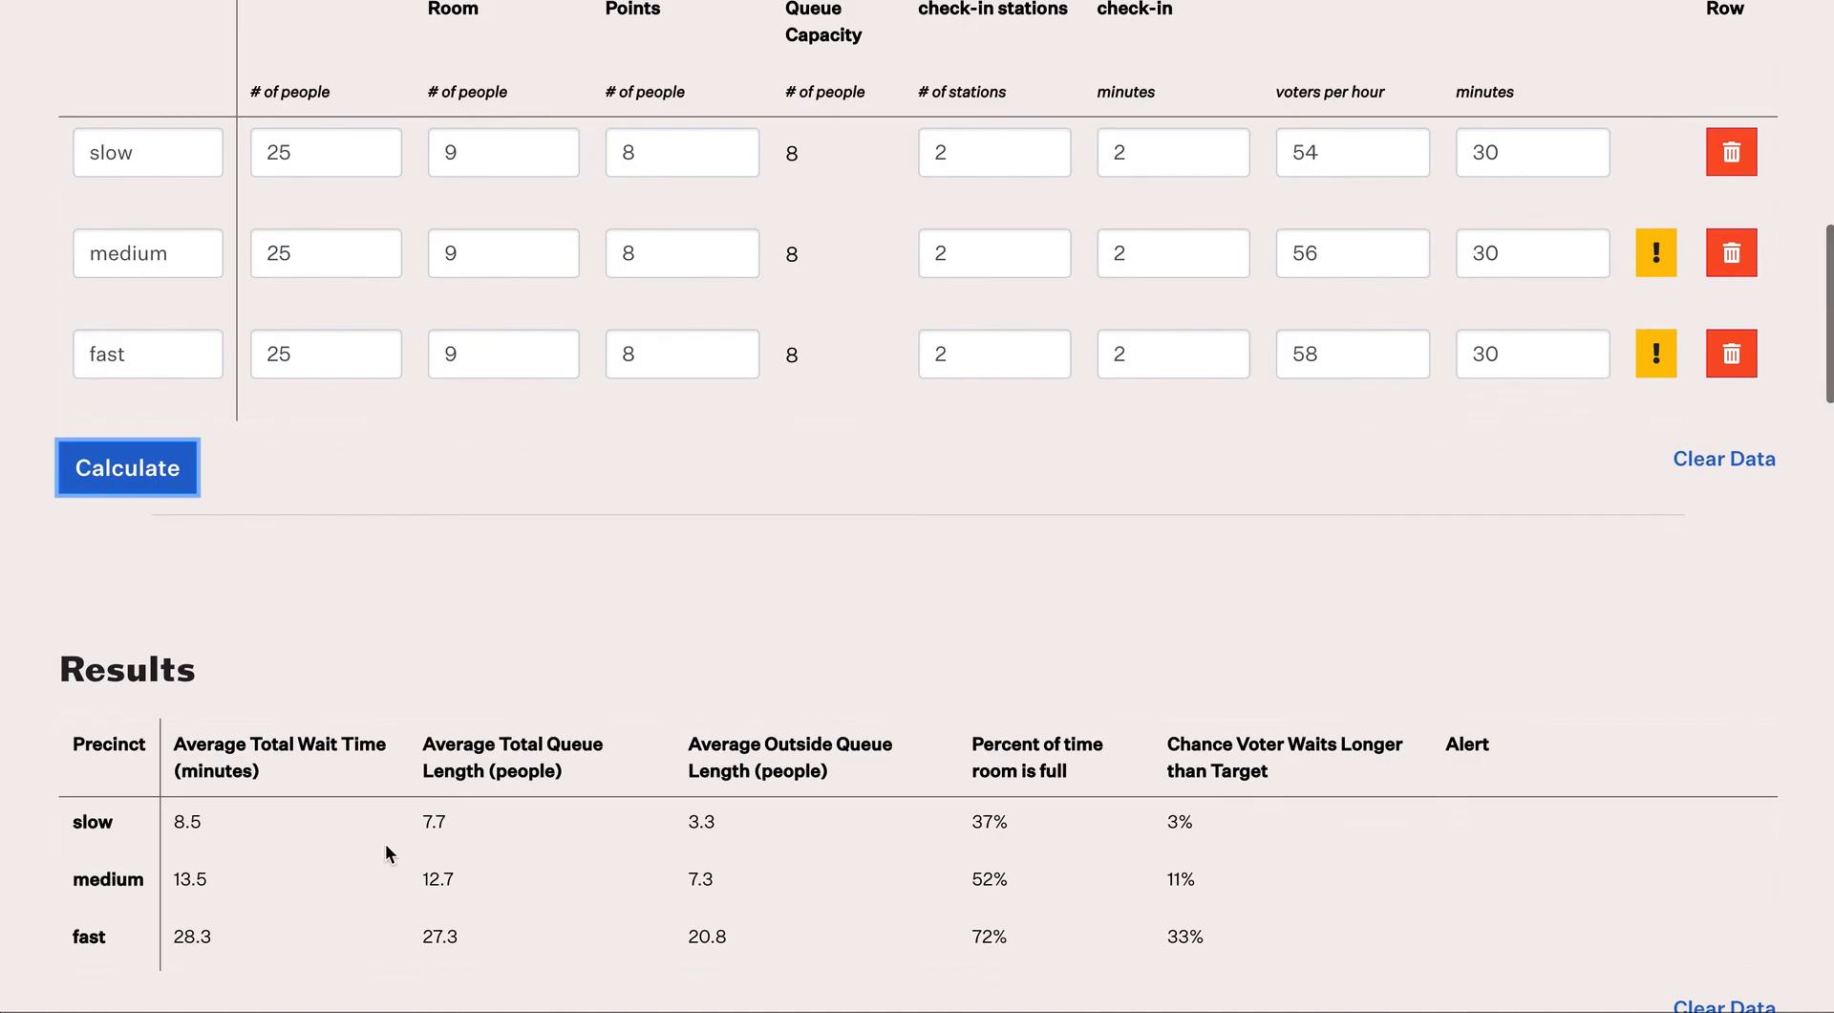